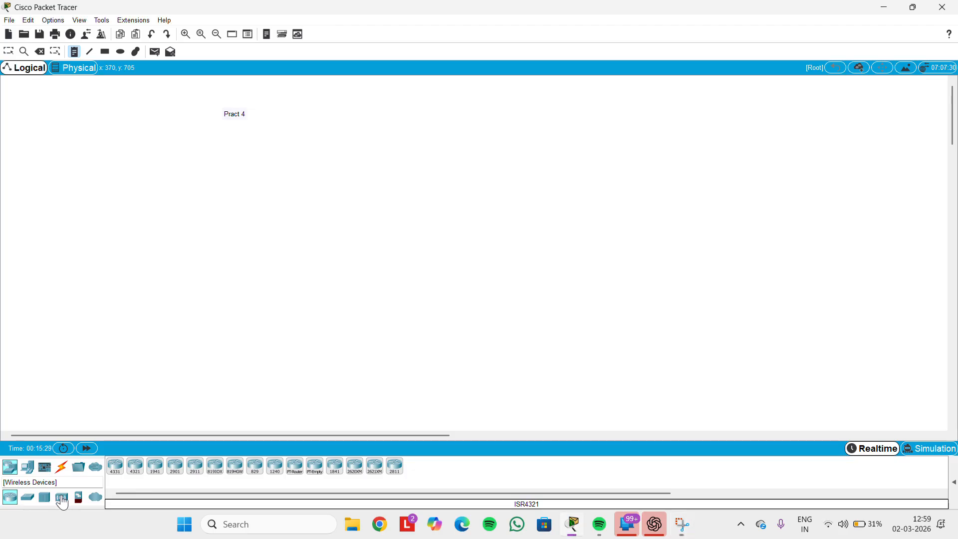
# Place two WRT300N wireless routers on the workspace
pyautogui.click(62, 498)
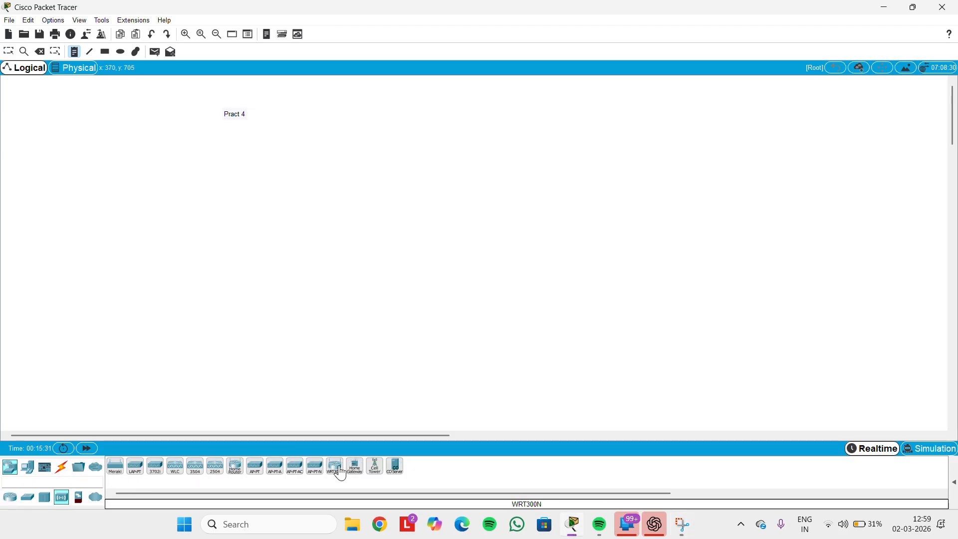
pyautogui.moveTo(338, 478); pyautogui.dragTo(350, 140)
pyautogui.moveTo(332, 477); pyautogui.dragTo(550, 181)
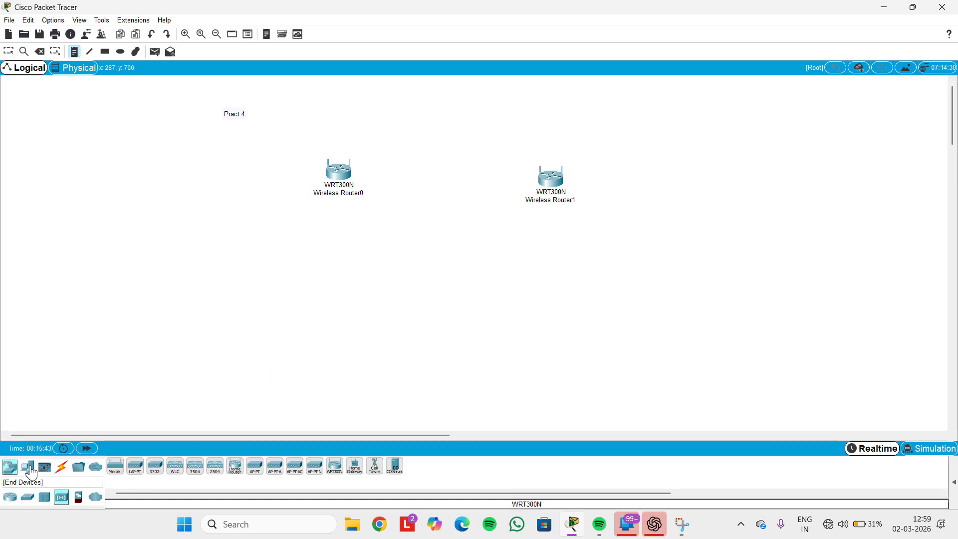
# Add PC0, PC1 and Laptop0 to the workspace
pyautogui.click(29, 468)
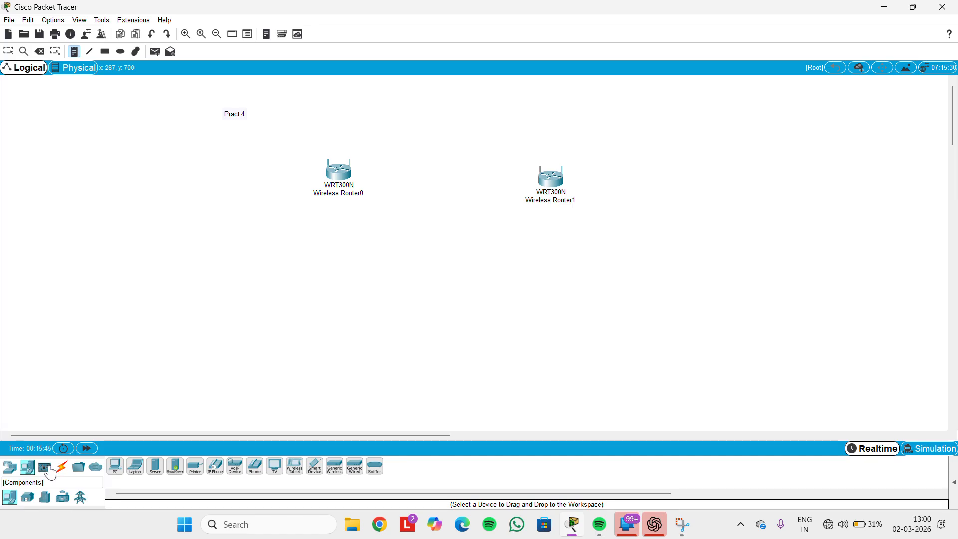
pyautogui.click(253, 308)
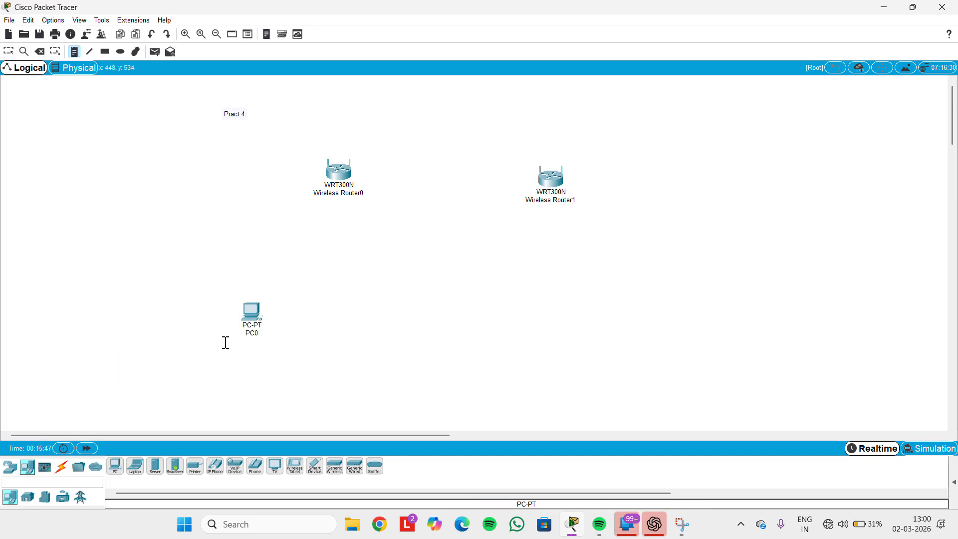
pyautogui.moveTo(115, 466); pyautogui.dragTo(368, 337)
pyautogui.click(135, 466)
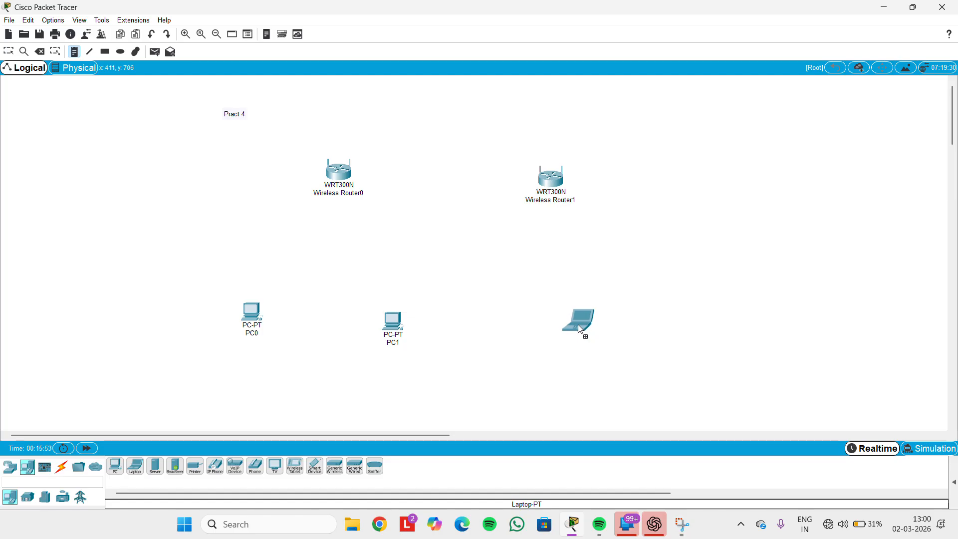
pyautogui.click(582, 335)
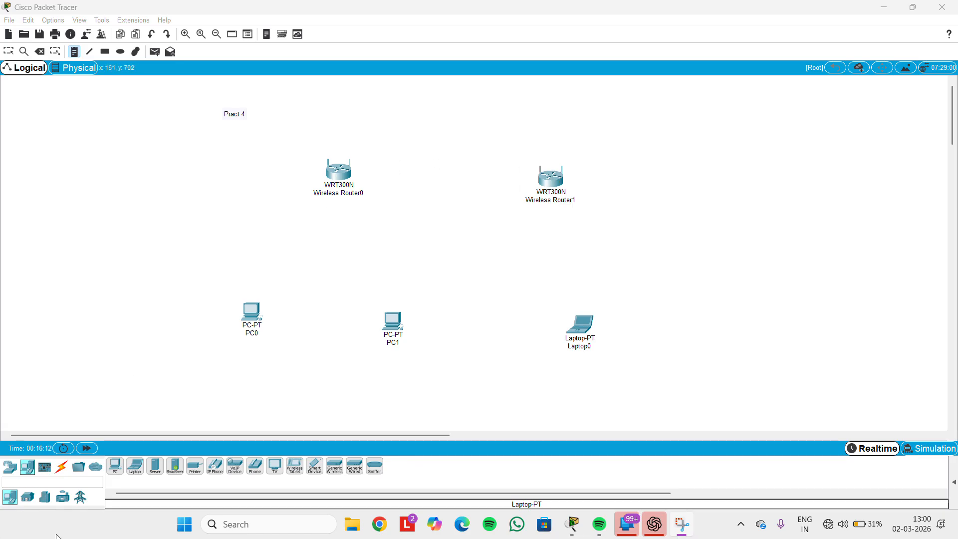
# Connect the Internet ports of Wireless Router0 and Wireless Router1 with a copper cross-over cable
pyautogui.click(62, 468)
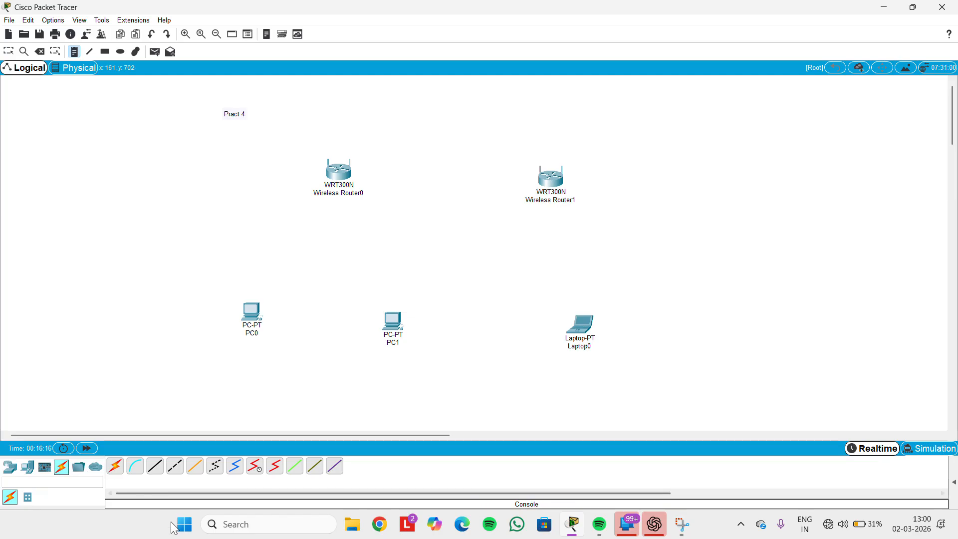
pyautogui.click(176, 469)
pyautogui.click(340, 170)
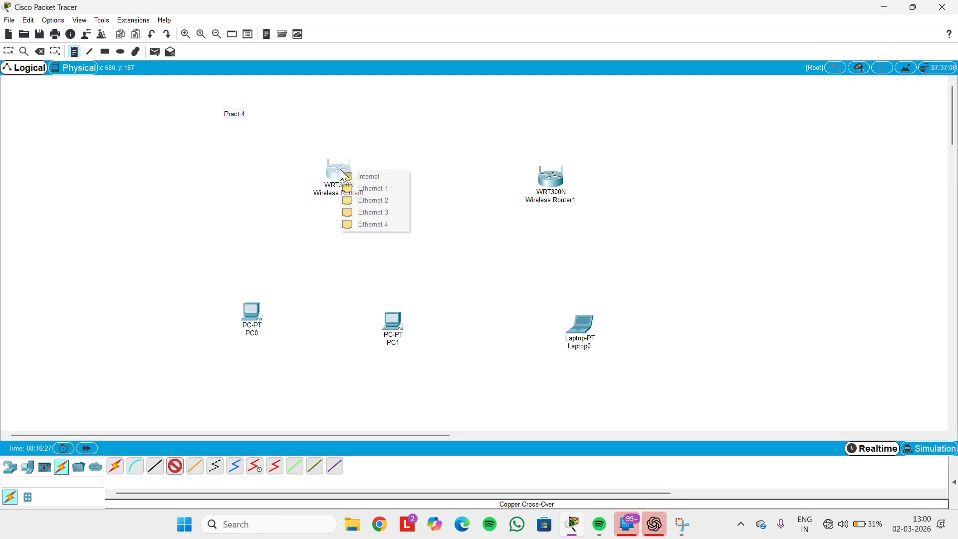
pyautogui.click(375, 180)
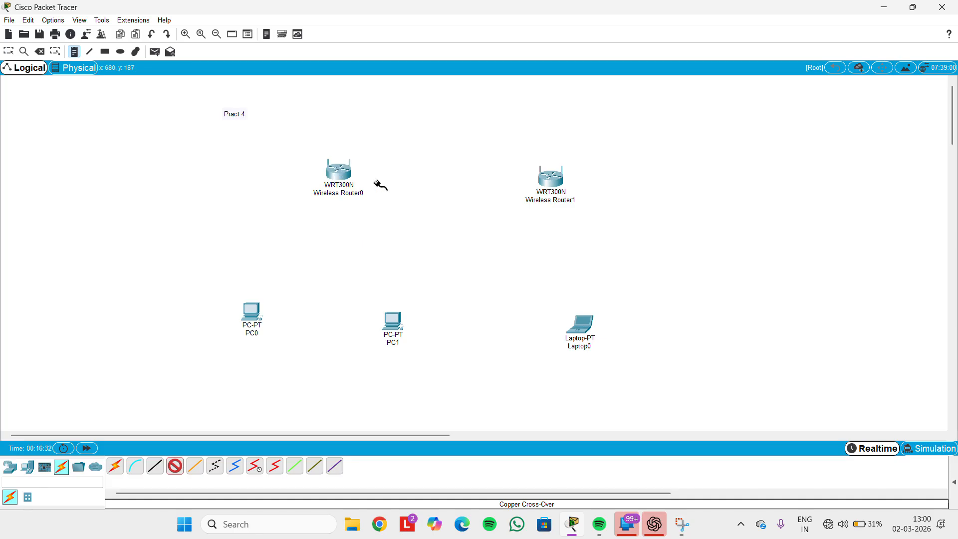
pyautogui.click(551, 183)
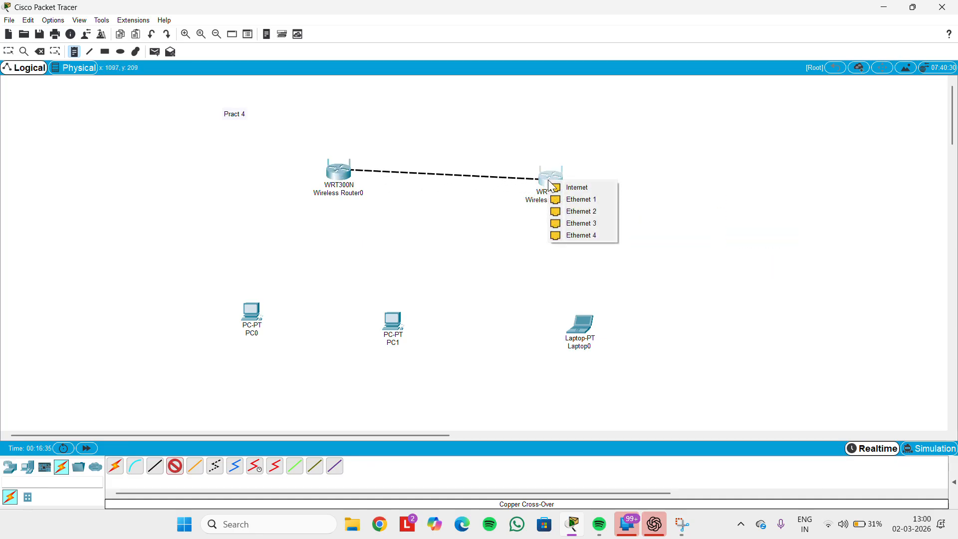
pyautogui.click(577, 185)
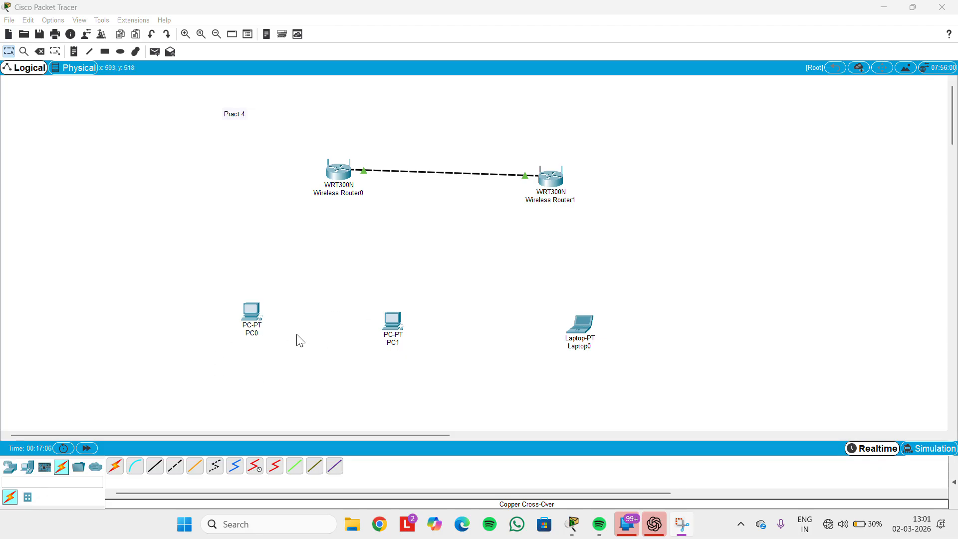
pyautogui.click(252, 307)
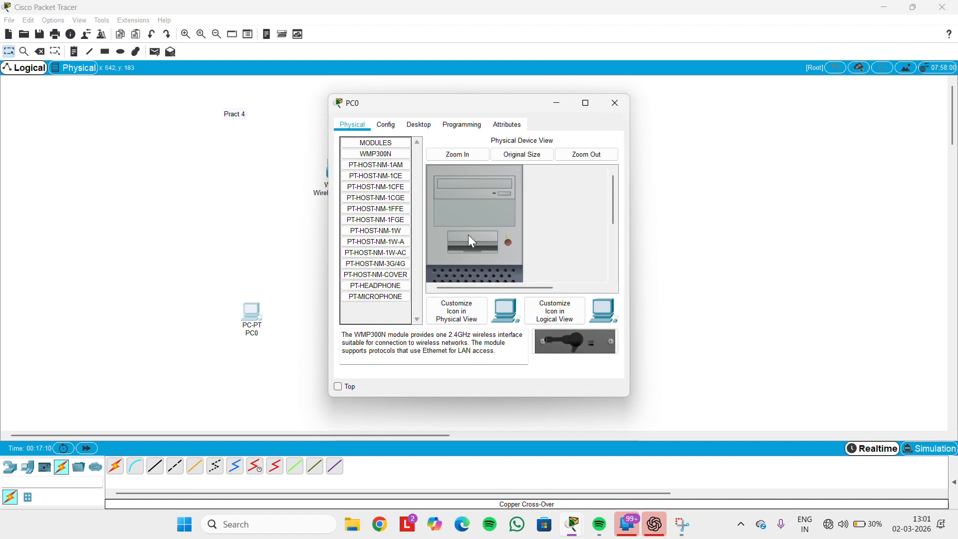
# Swap PC0's wired NIC for a WMP300N wireless module and power PC0 back on
pyautogui.scroll(-3, 469, 236)
pyautogui.scroll(3, 469, 235)
pyautogui.scroll(-3, 506, 240)
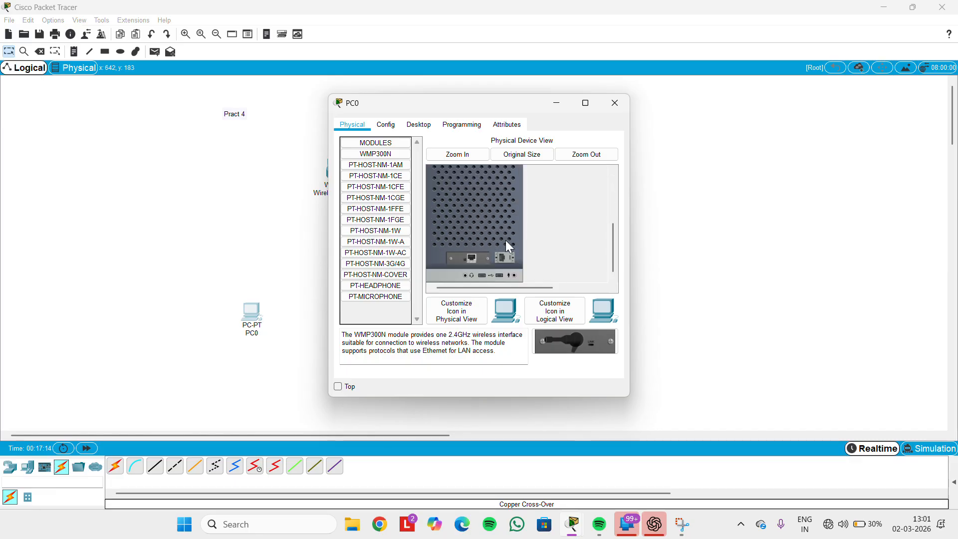
pyautogui.moveTo(478, 255); pyautogui.dragTo(378, 313)
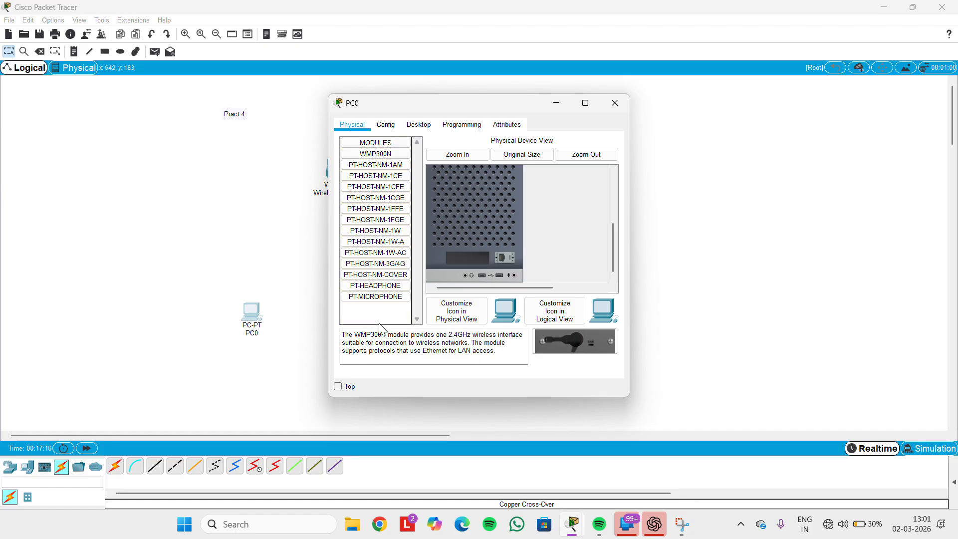
pyautogui.click(376, 154)
pyautogui.moveTo(376, 157); pyautogui.dragTo(469, 260)
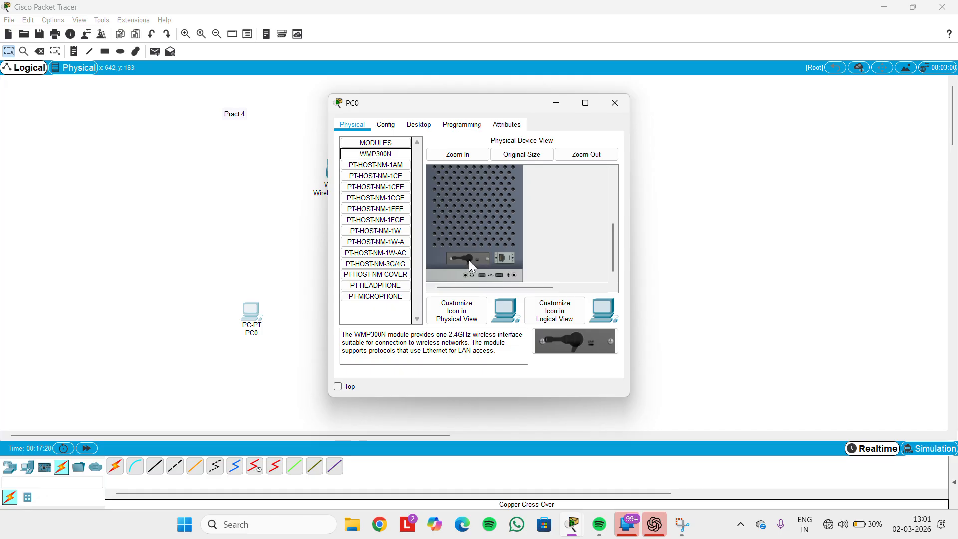
pyautogui.scroll(3, 469, 259)
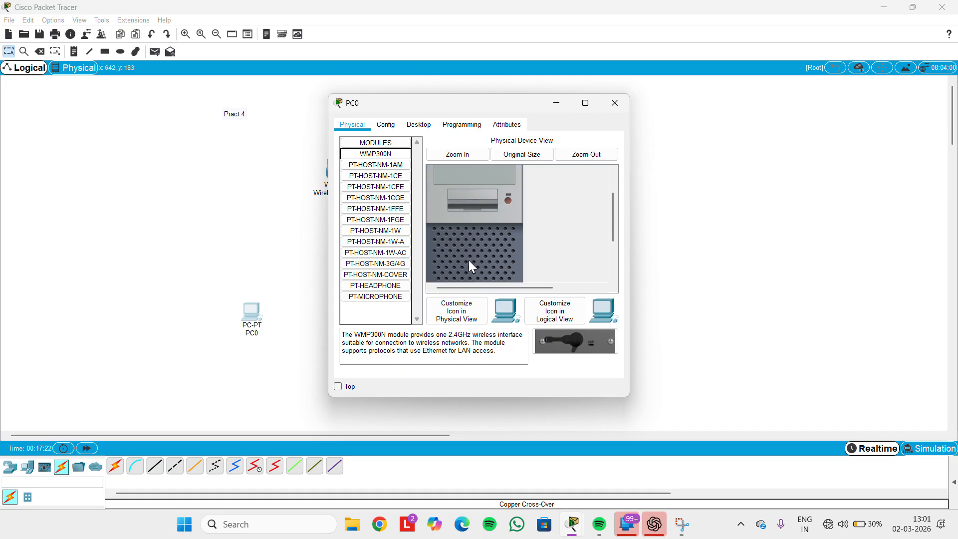
pyautogui.click(508, 199)
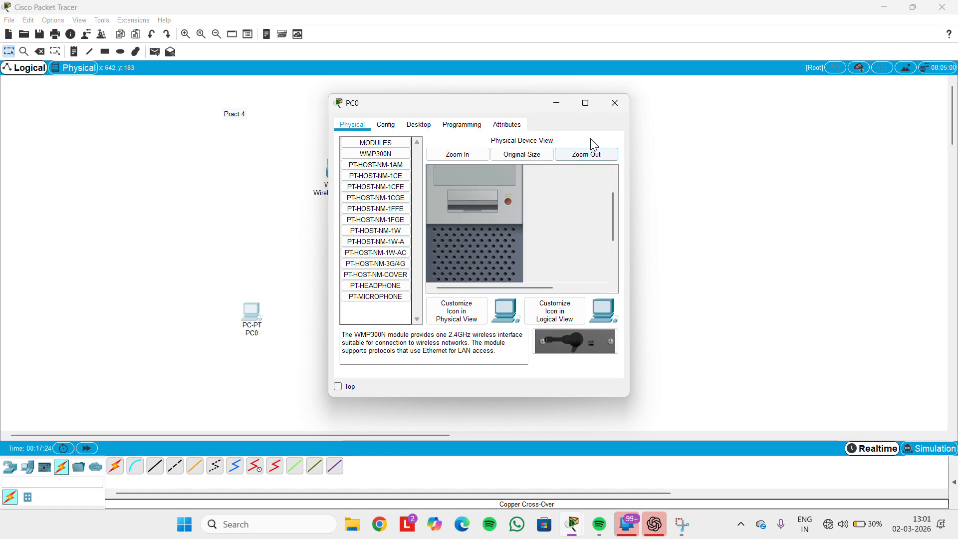
pyautogui.click(615, 104)
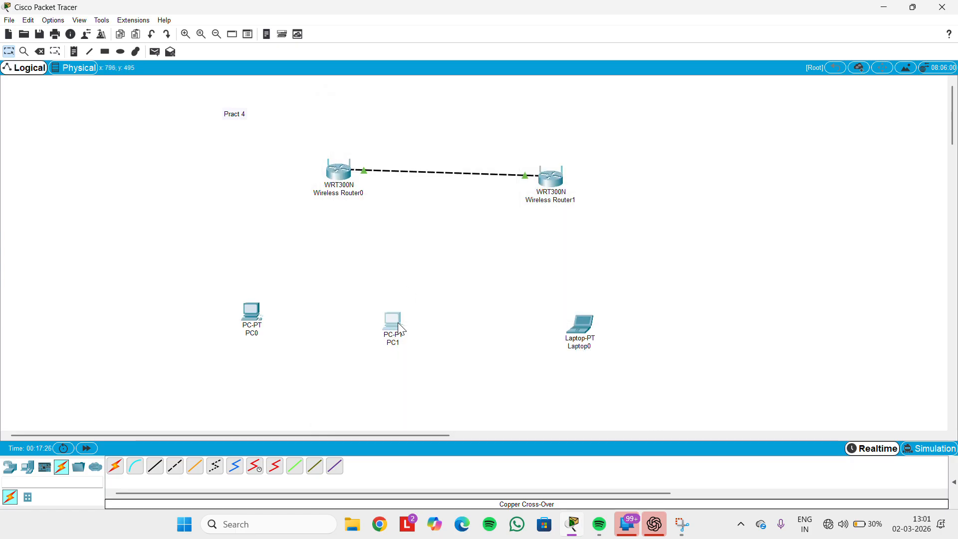
# Replace PC1's wired NIC with a WMP300N wireless module and power PC1 back on
pyautogui.click(397, 318)
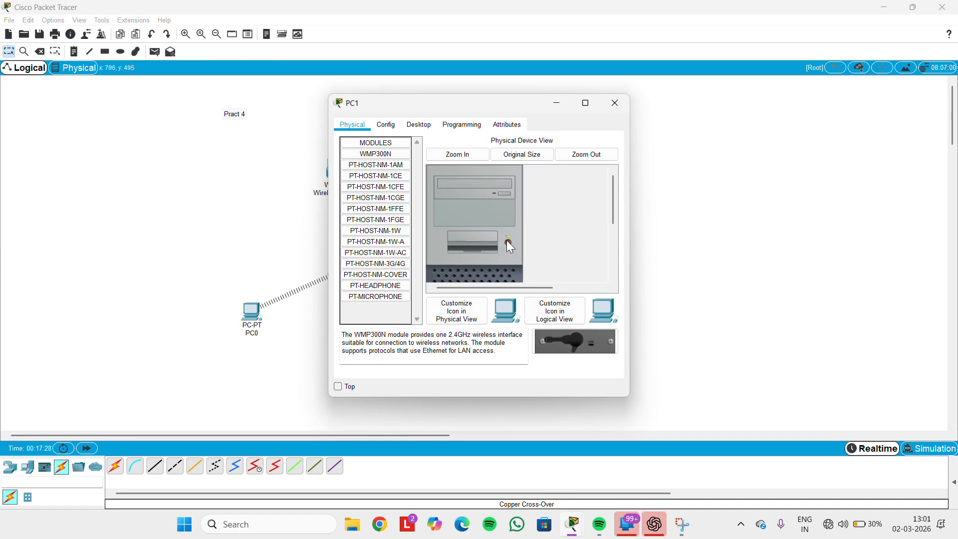
pyautogui.scroll(-3, 507, 241)
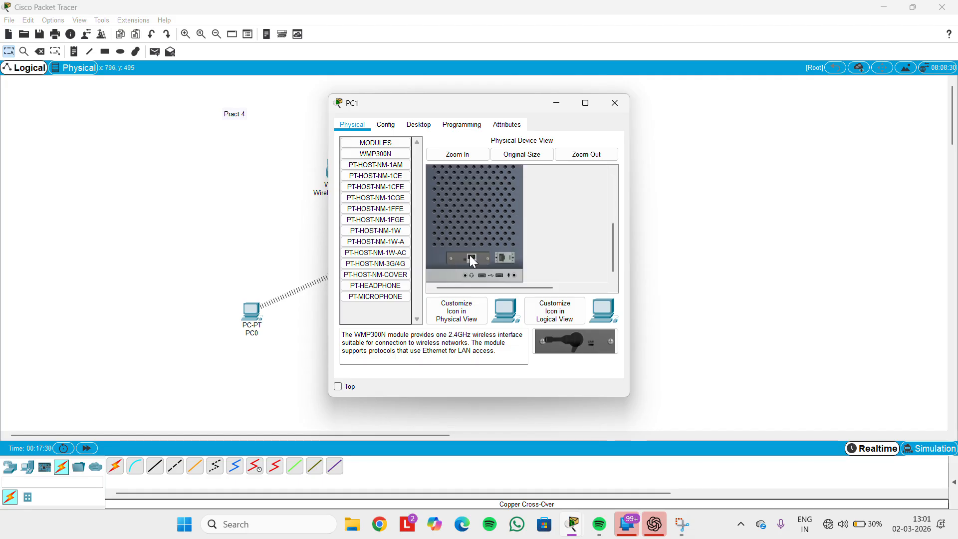
pyautogui.moveTo(473, 261); pyautogui.dragTo(379, 312)
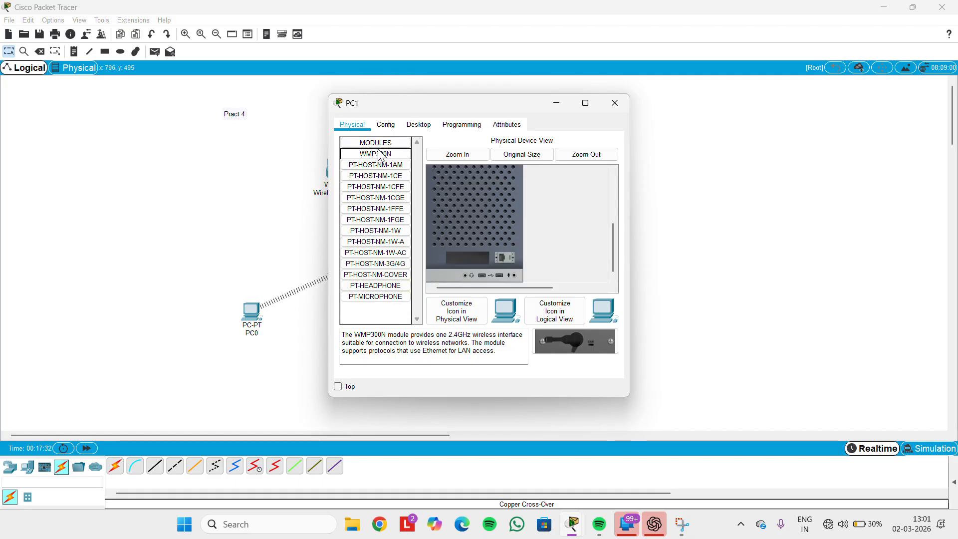
pyautogui.moveTo(380, 151); pyautogui.dragTo(470, 258)
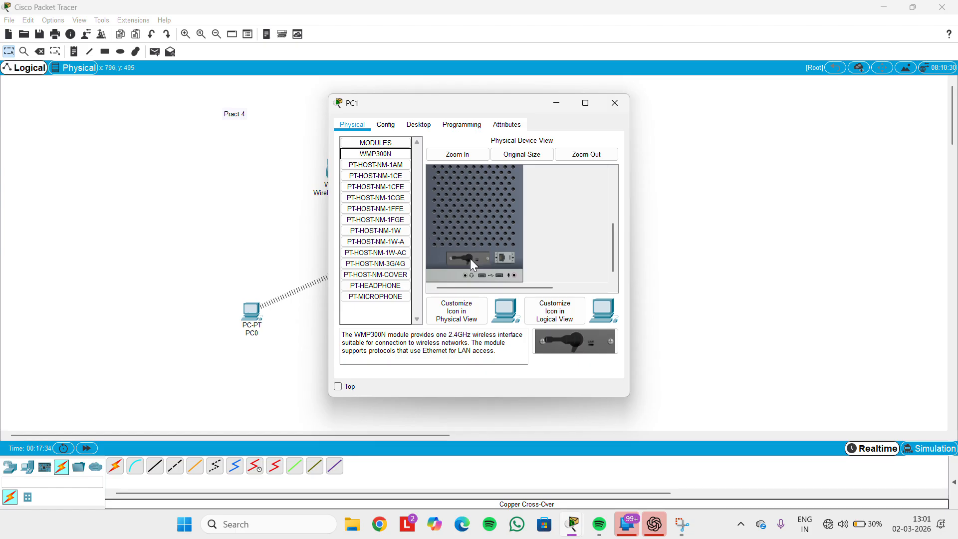
pyautogui.scroll(3, 470, 258)
pyautogui.click(508, 223)
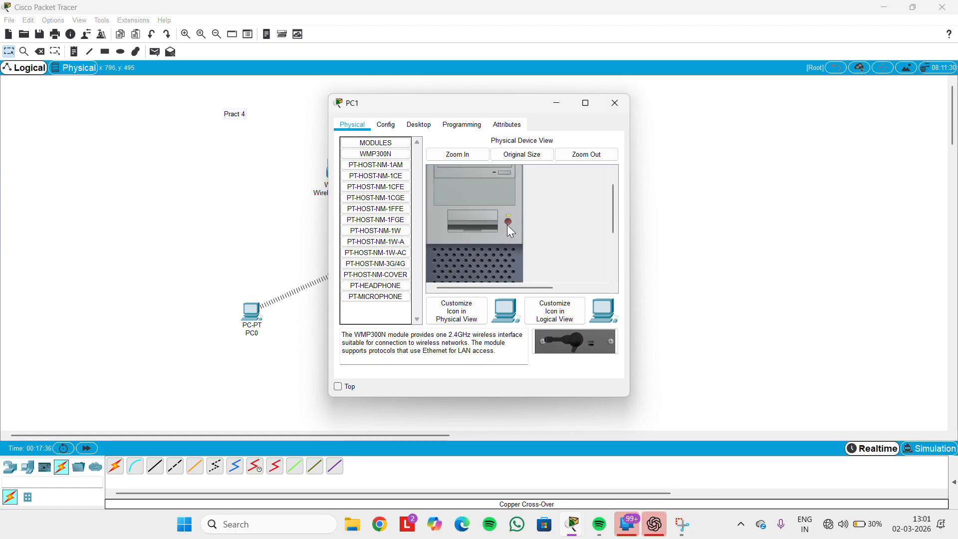
pyautogui.click(615, 102)
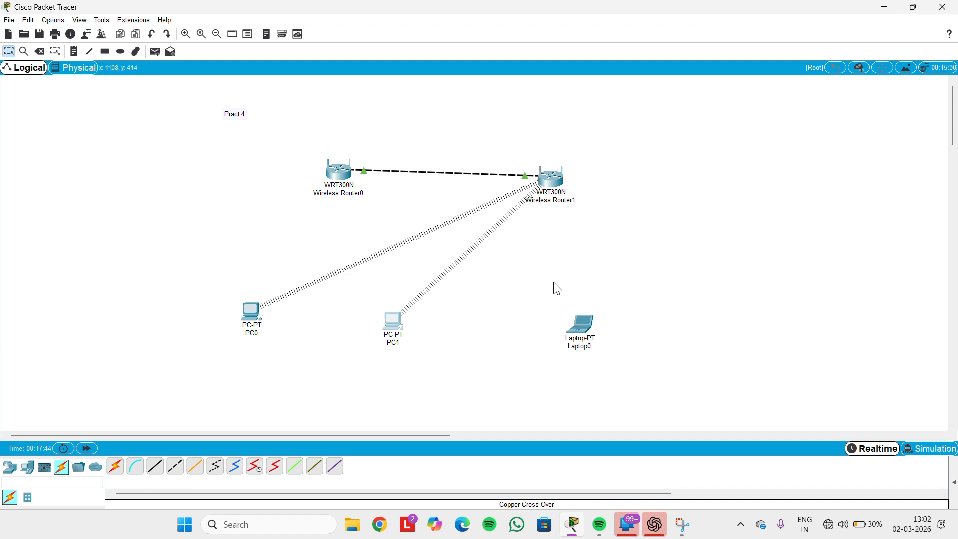
# Swap Laptop0's wired network module for a WPC300N wireless card
pyautogui.click(583, 326)
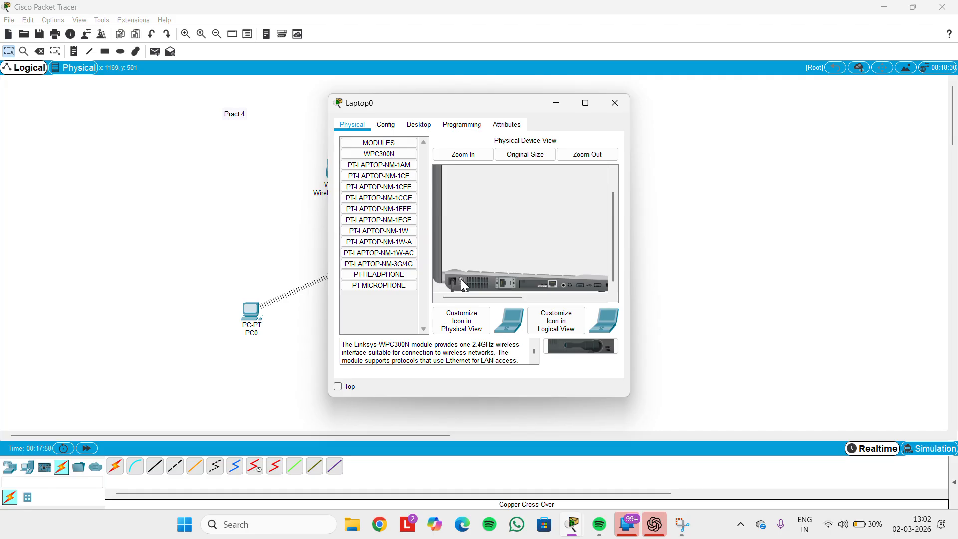
pyautogui.moveTo(544, 289); pyautogui.dragTo(384, 320)
pyautogui.moveTo(382, 154); pyautogui.dragTo(450, 207)
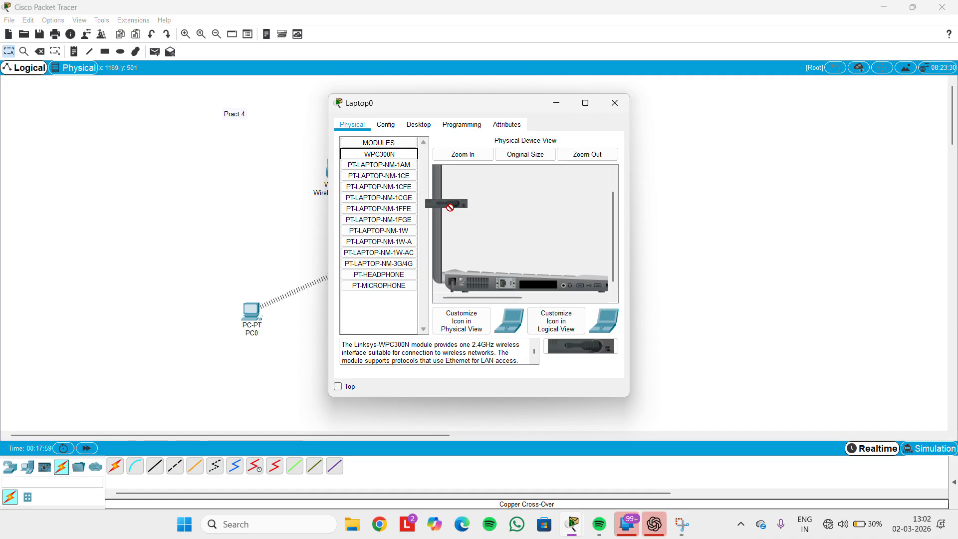
pyautogui.moveTo(450, 207); pyautogui.dragTo(526, 278)
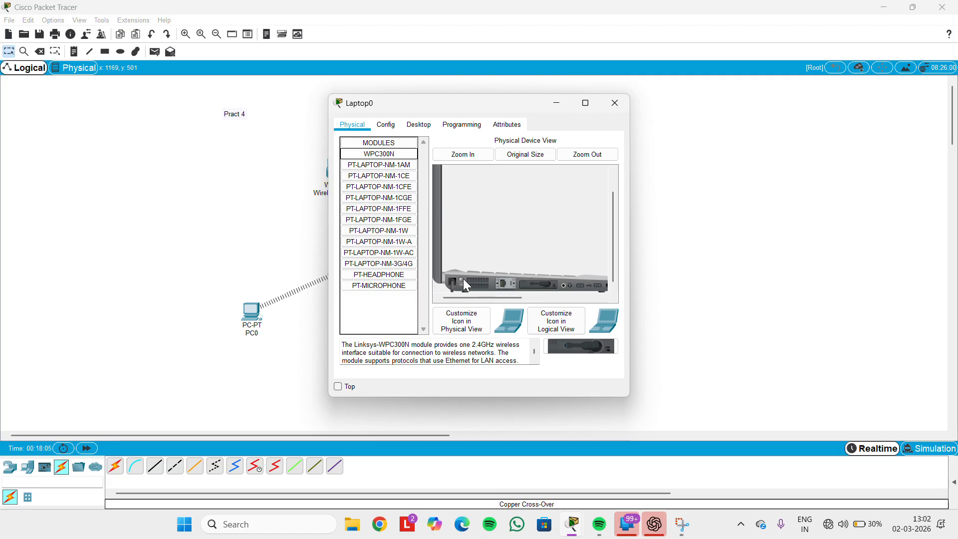
pyautogui.click(614, 105)
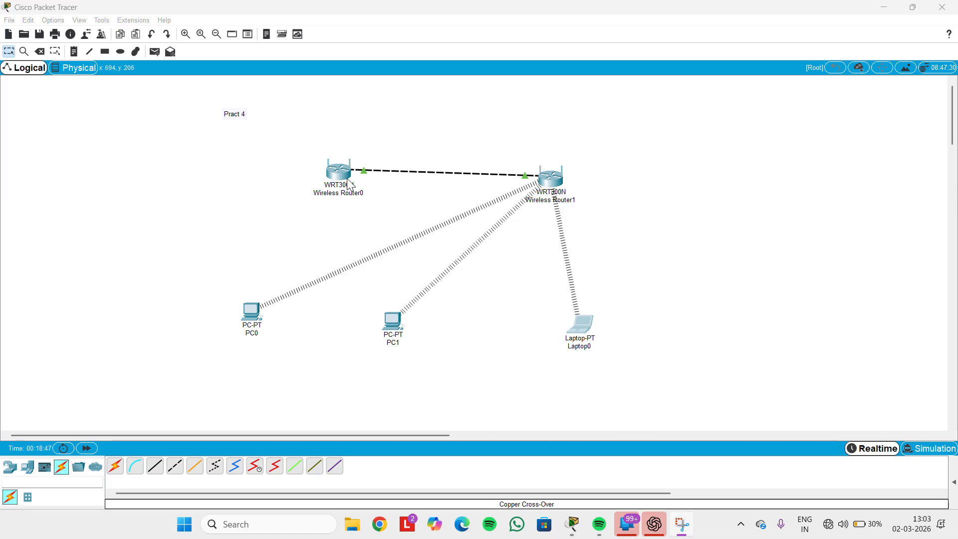
pyautogui.click(256, 311)
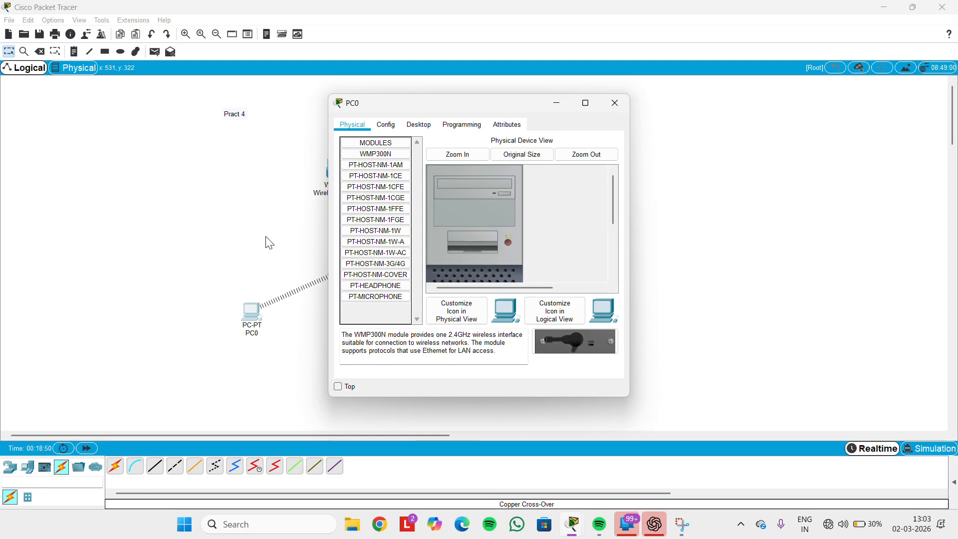
# Set PC0's Wireless0 security to WPA2-PSK and enter a pass phrase
pyautogui.click(386, 127)
pyautogui.click(379, 189)
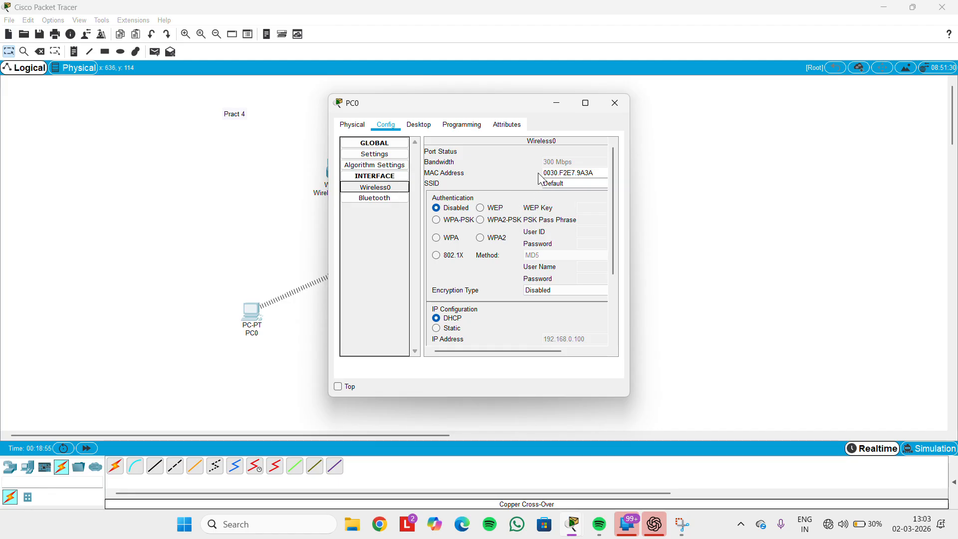
pyautogui.click(416, 25)
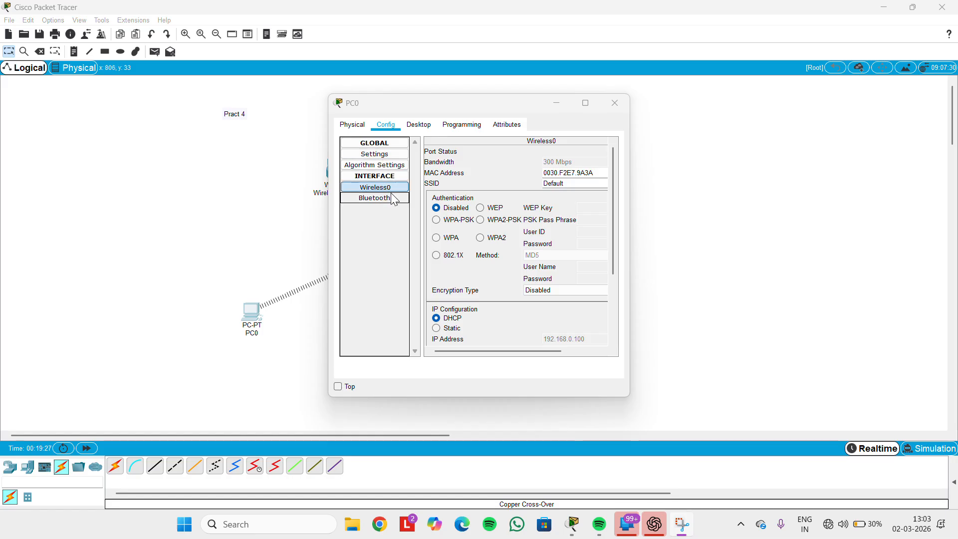
pyautogui.click(481, 222)
pyautogui.click(481, 220)
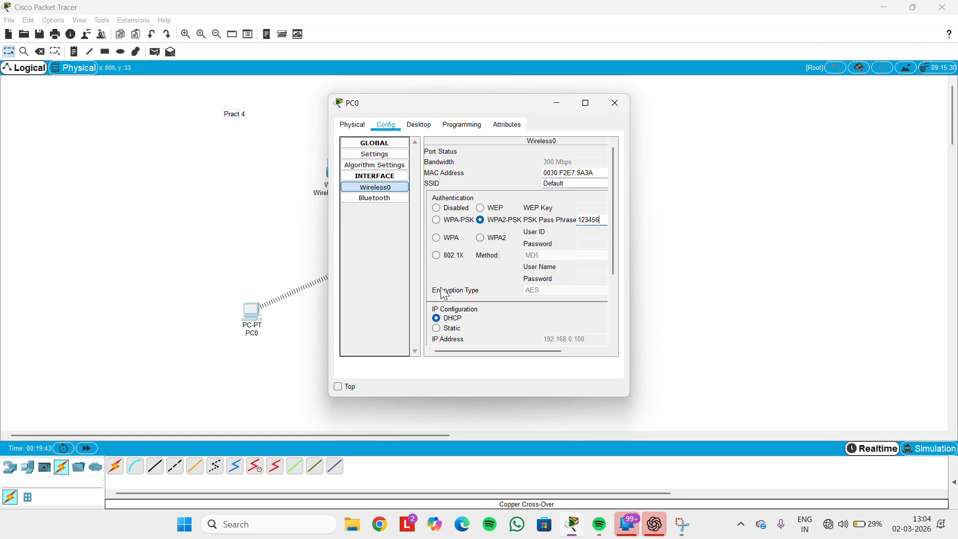
pyautogui.scroll(-3, 438, 304)
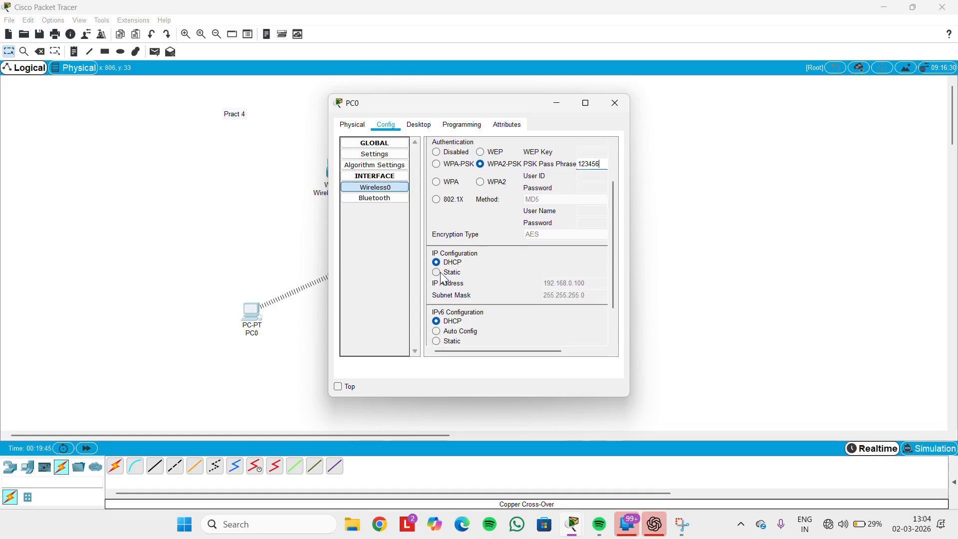
pyautogui.click(437, 271)
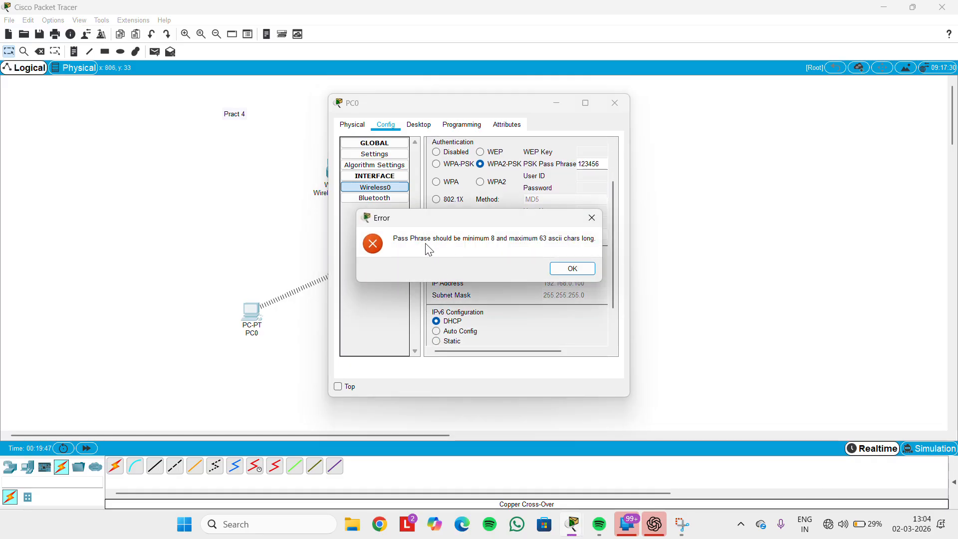
pyautogui.click(569, 267)
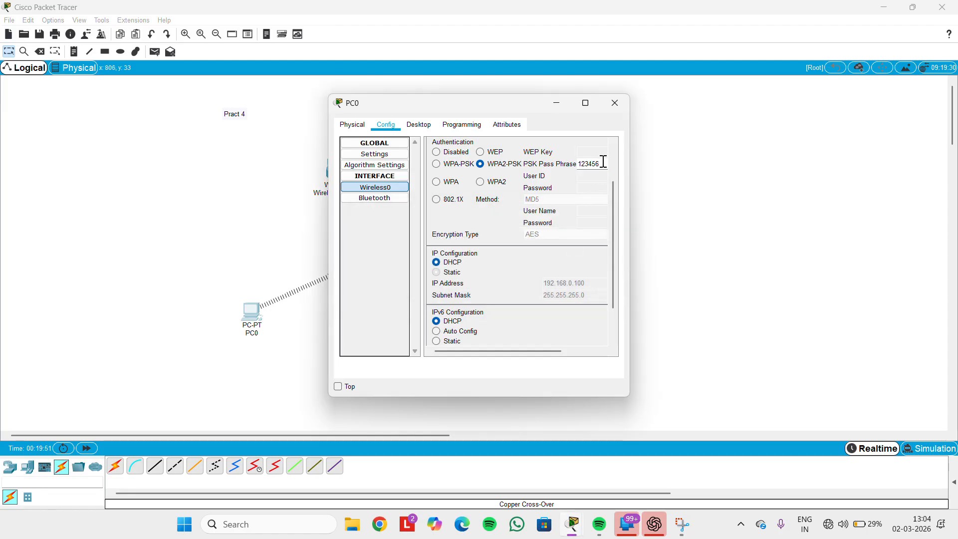
pyautogui.write('78')
# Give PC0 static IP 192.168.0.102 with mask 255.255.255.0 and close its window
pyautogui.click(439, 272)
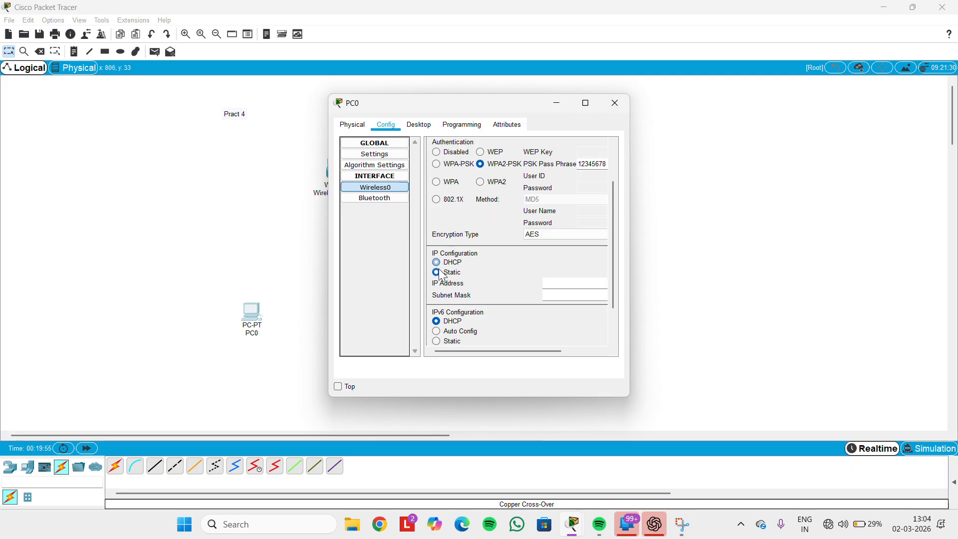
pyautogui.click(555, 283)
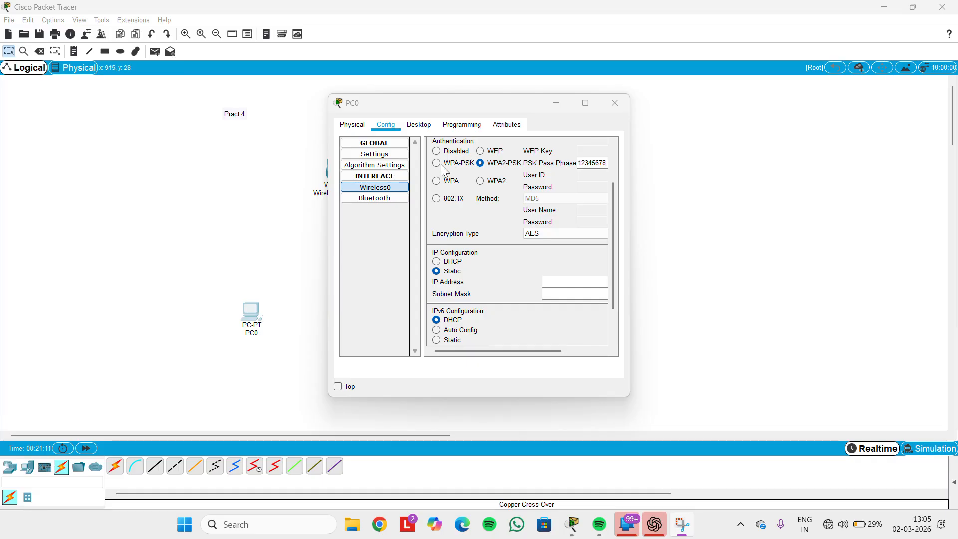
pyautogui.click(546, 283)
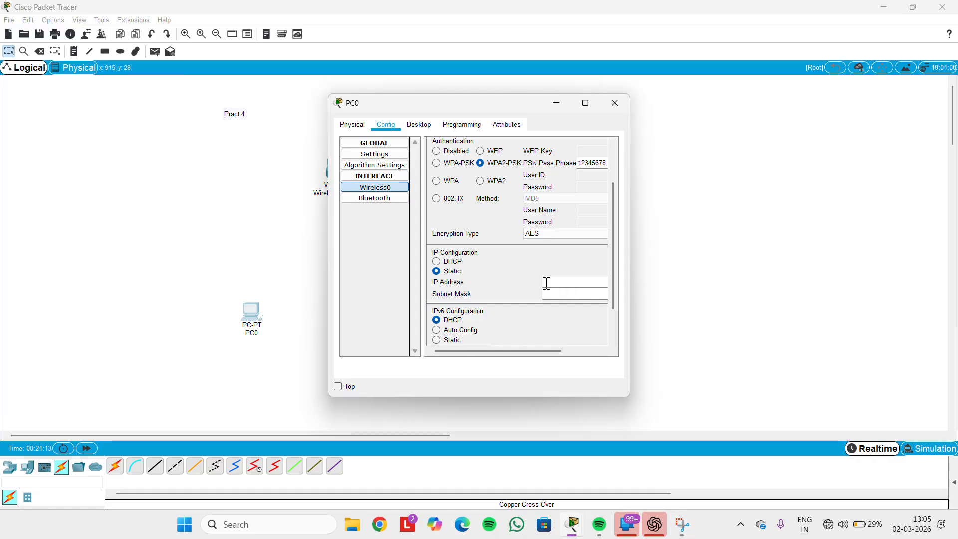
pyautogui.write('192.168.0.102')
pyautogui.click(566, 293)
pyautogui.scroll(-2, 498, 245)
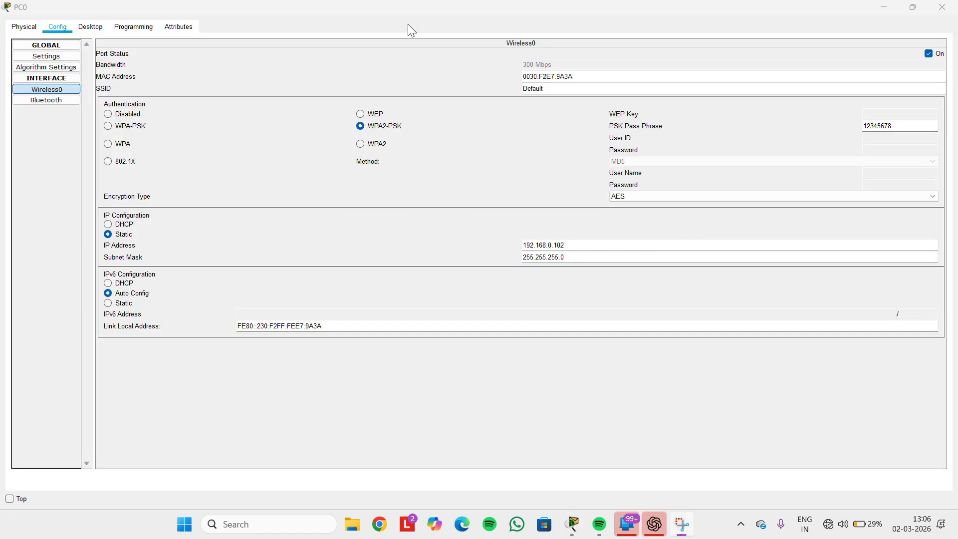
pyautogui.click(942, 11)
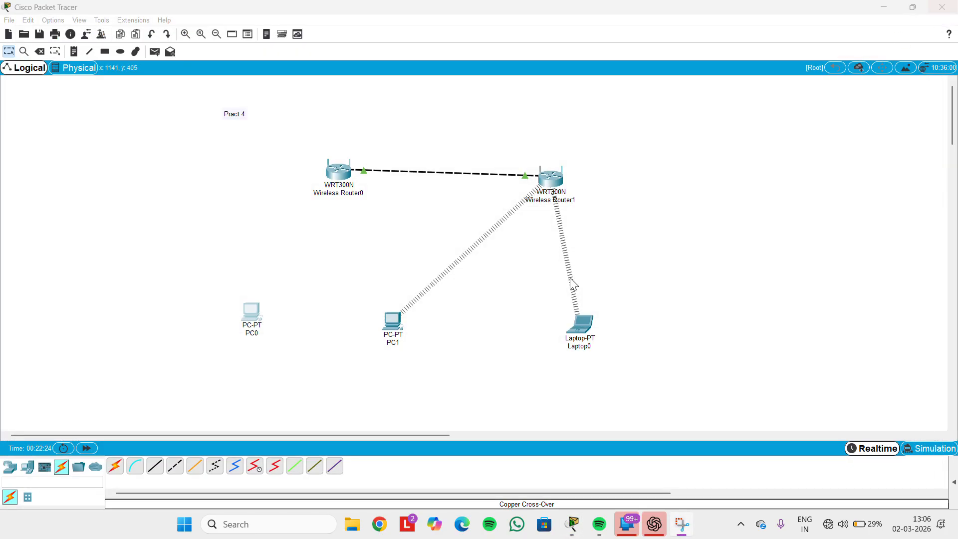
pyautogui.click(394, 330)
# Set PC1's Wireless0 security to WPA2-PSK with a pass phrase
pyautogui.click(386, 125)
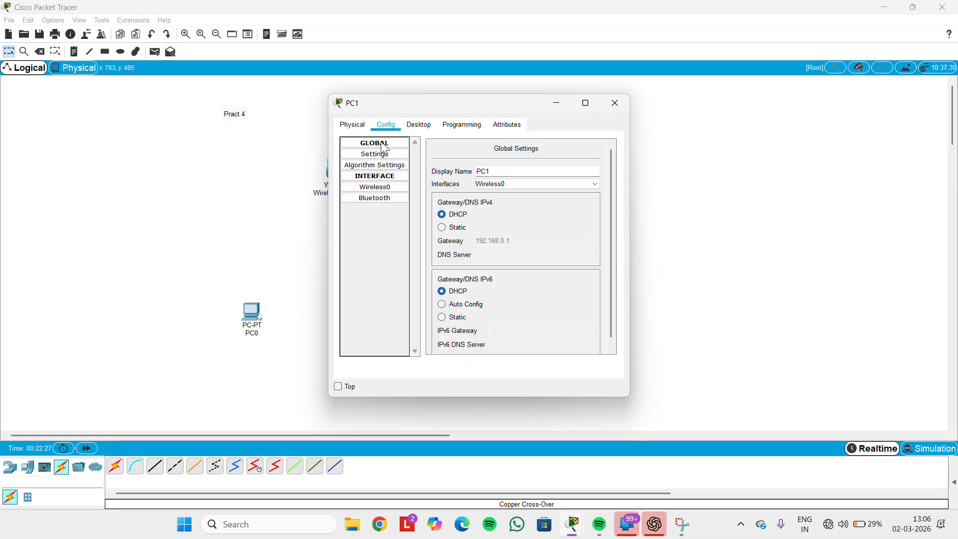
pyautogui.click(375, 188)
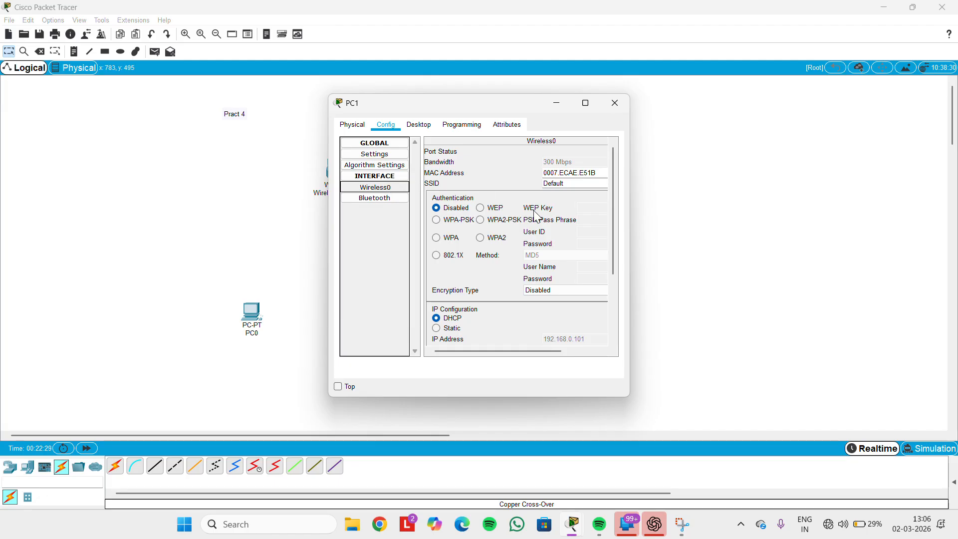
pyautogui.click(480, 220)
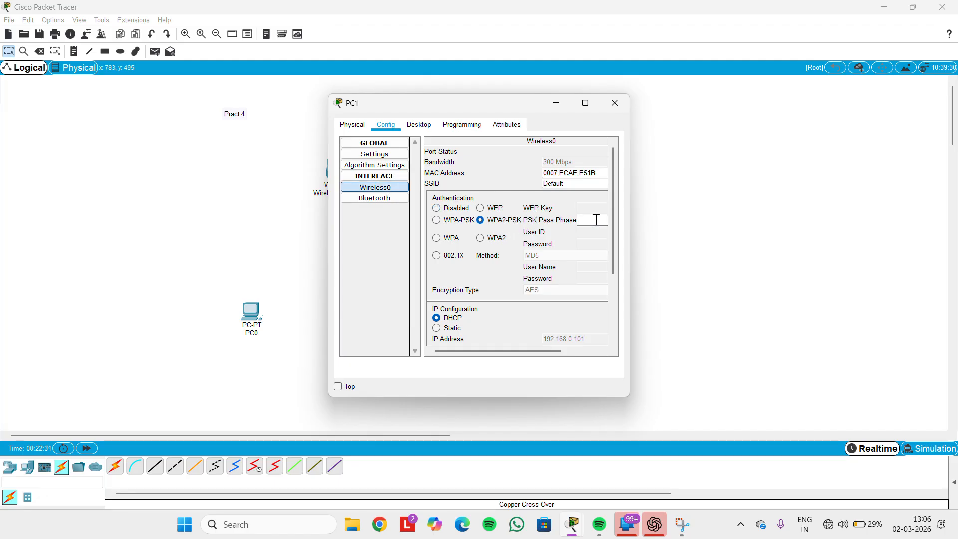
pyautogui.write('87654321')
pyautogui.scroll(-2, 492, 331)
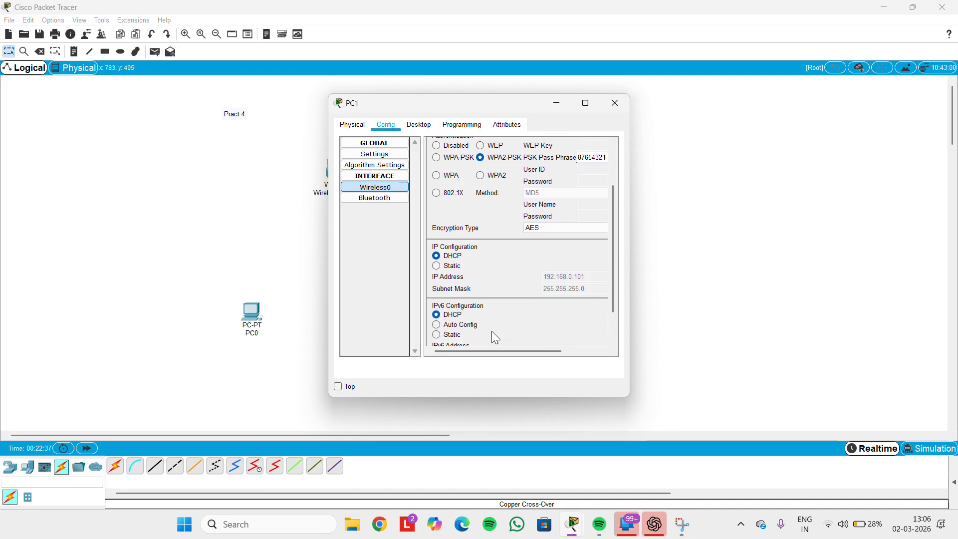
# Give PC1 static IP 192.168.0.101, mask 255.255.255.0, IPv6 auto config, then close it
pyautogui.click(437, 265)
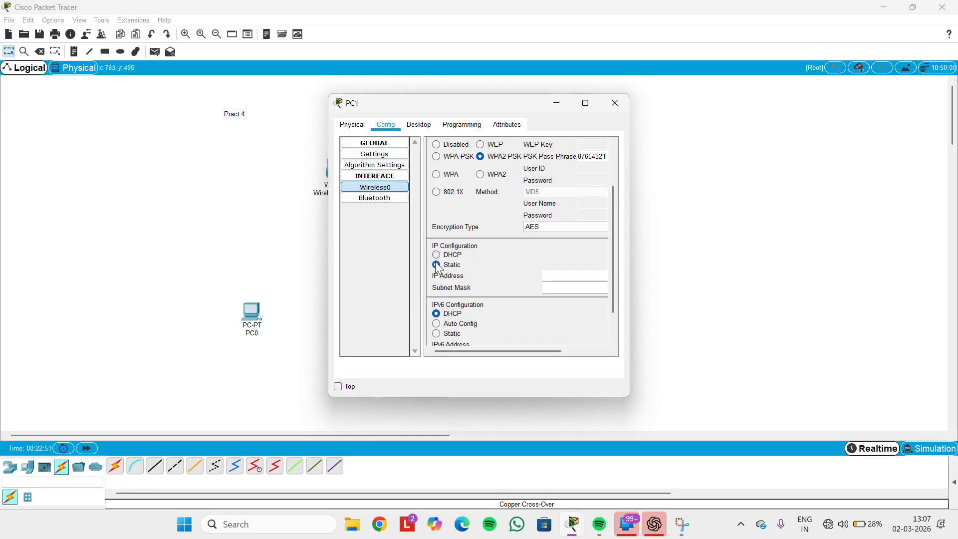
pyautogui.click(436, 264)
pyautogui.write('192.168.0.101')
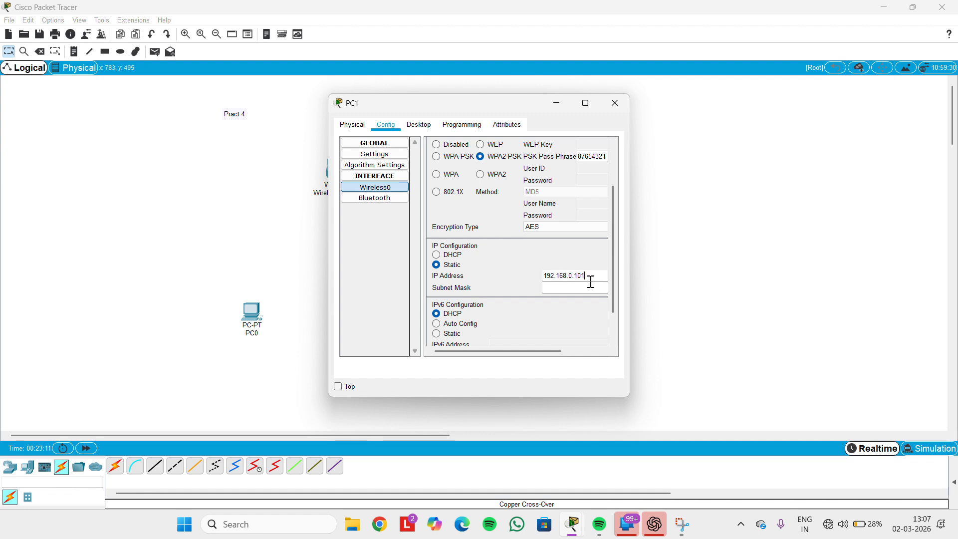
pyautogui.click(571, 288)
pyautogui.click(433, 321)
pyautogui.scroll(-2, 433, 322)
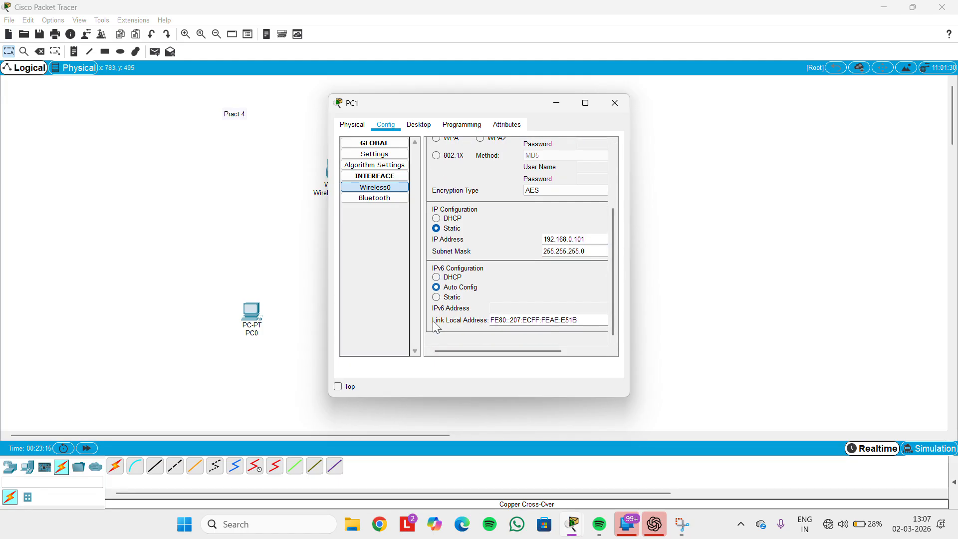
pyautogui.scroll(4, 434, 323)
pyautogui.hscroll(2, 538, 175)
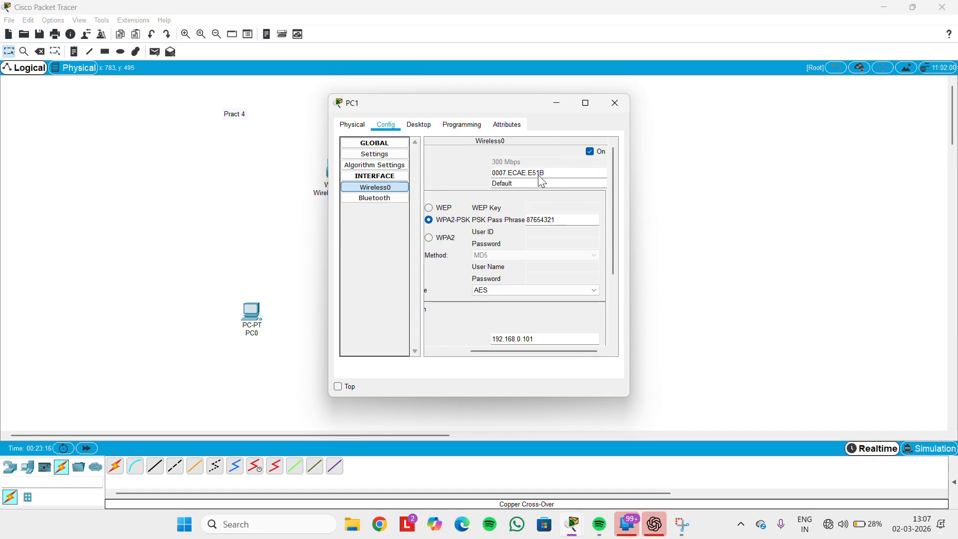
pyautogui.click(614, 104)
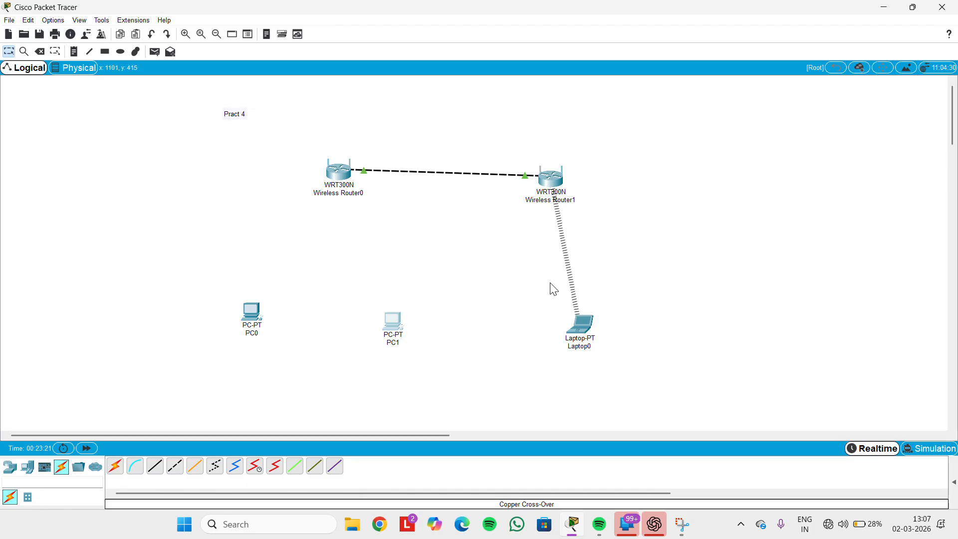
# Set Laptop0's Wireless0 security to WPA2-PSK and enter a pass phrase
pyautogui.click(584, 325)
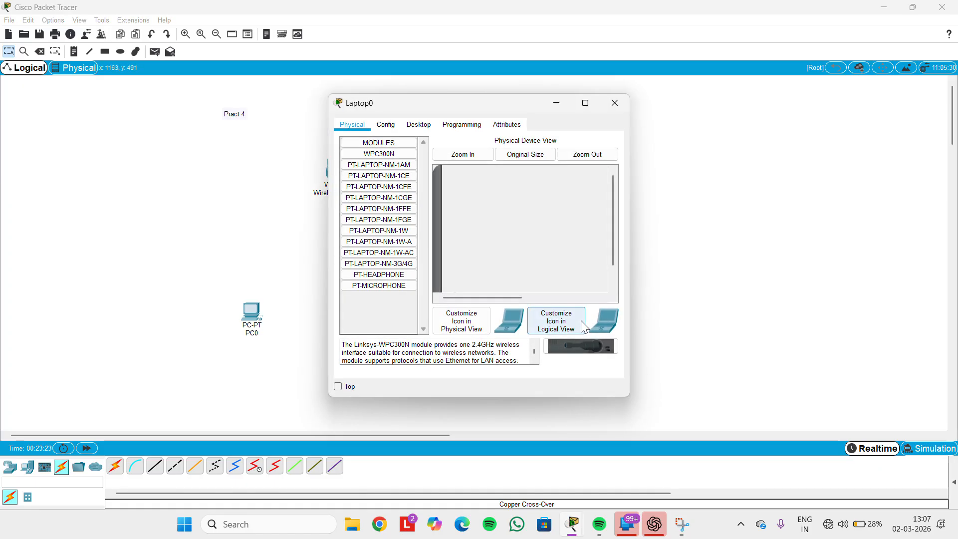
pyautogui.click(388, 126)
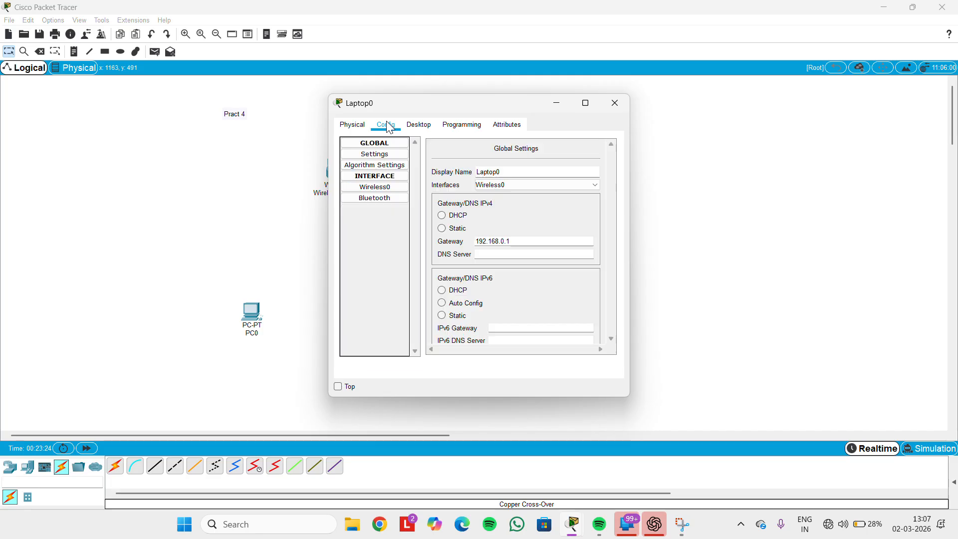
pyautogui.click(375, 187)
pyautogui.scroll(-2, 529, 186)
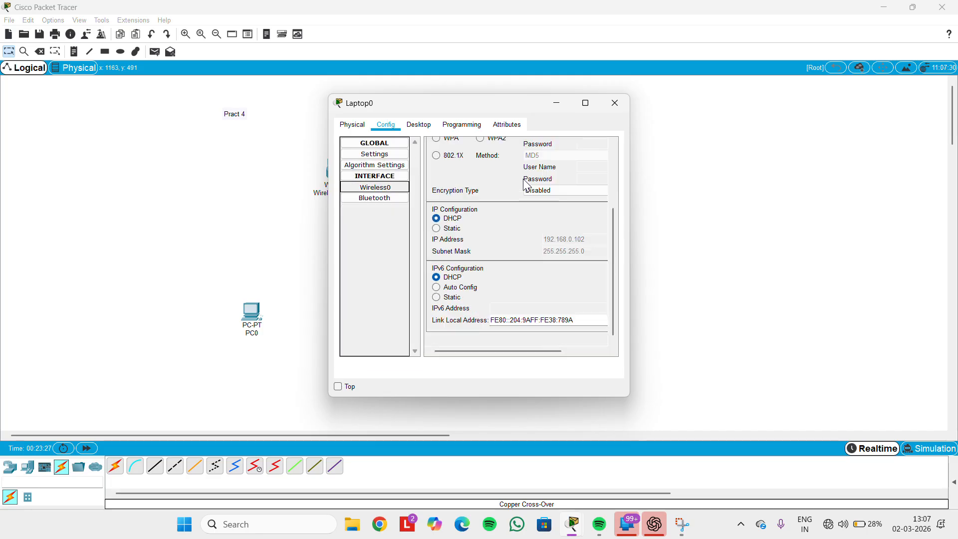
pyautogui.scroll(2, 527, 185)
pyautogui.click(491, 197)
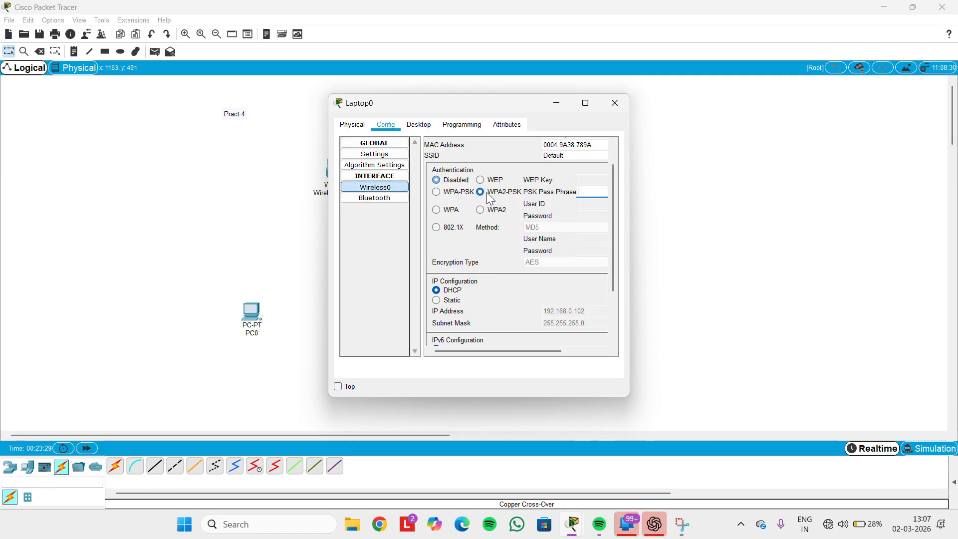
pyautogui.click(586, 184)
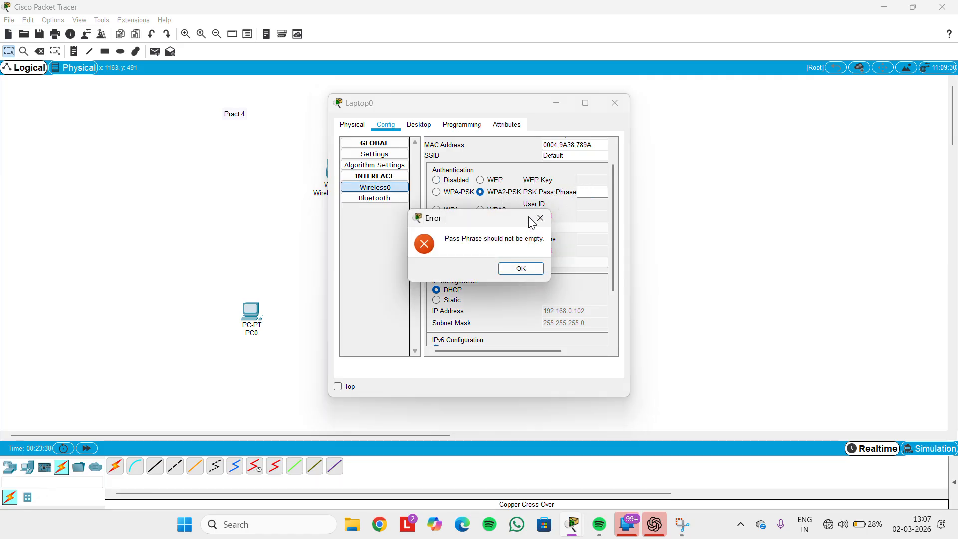
pyautogui.click(520, 268)
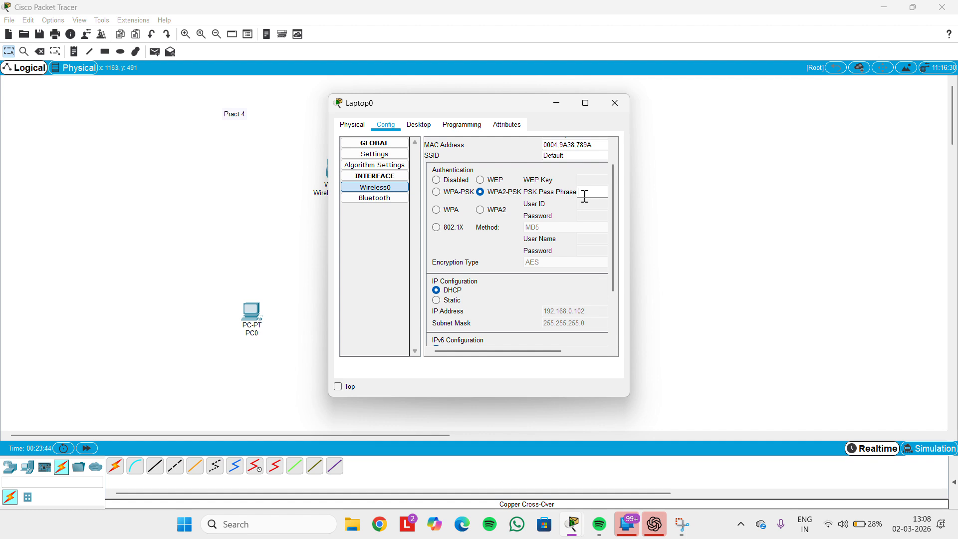
pyautogui.write('12345678')
# Switch Laptop0's IP configuration to DHCP and close its window
pyautogui.click(442, 300)
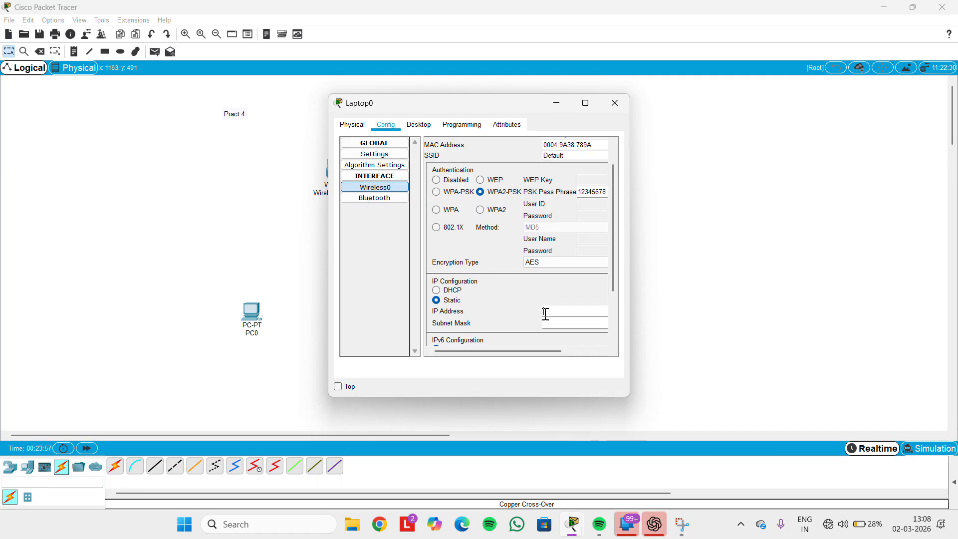
pyautogui.click(437, 290)
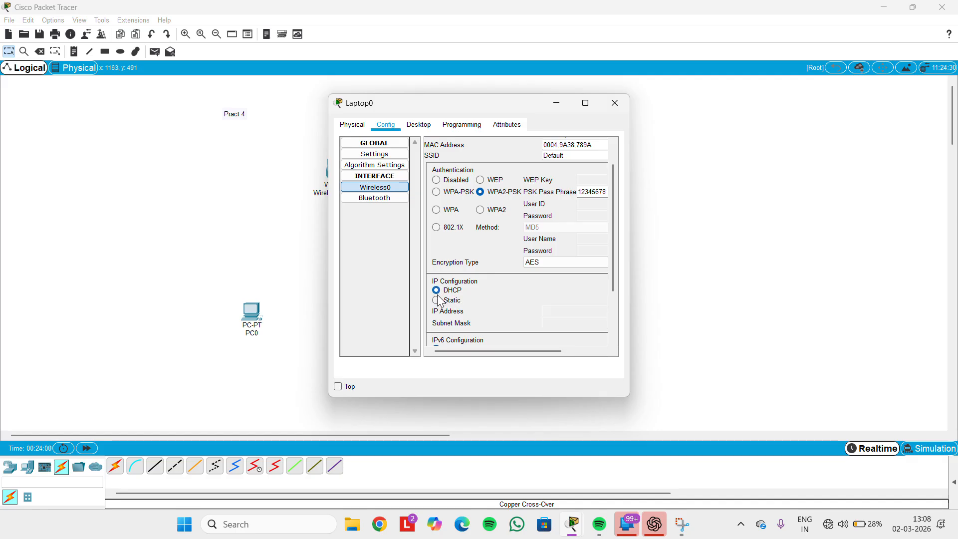
pyautogui.scroll(-5, 533, 294)
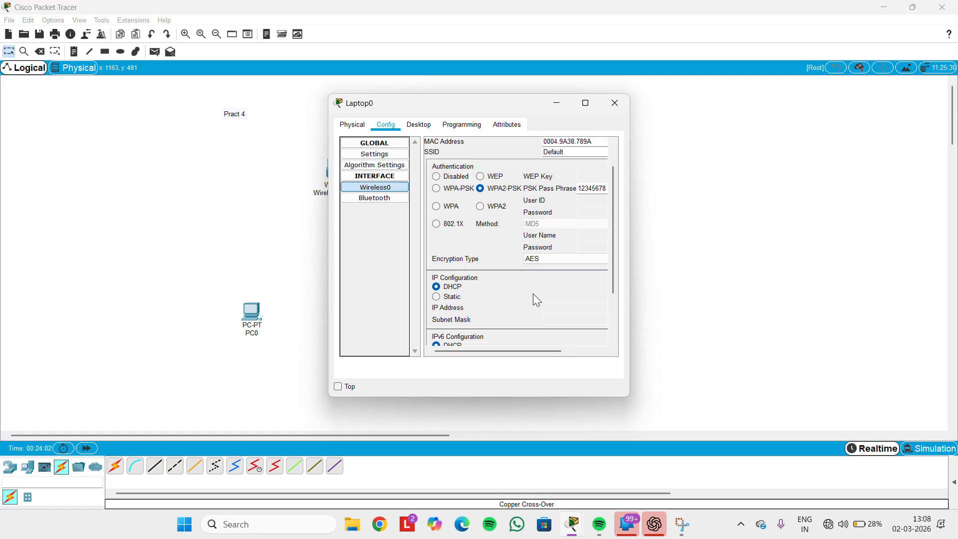
pyautogui.scroll(-1, 537, 299)
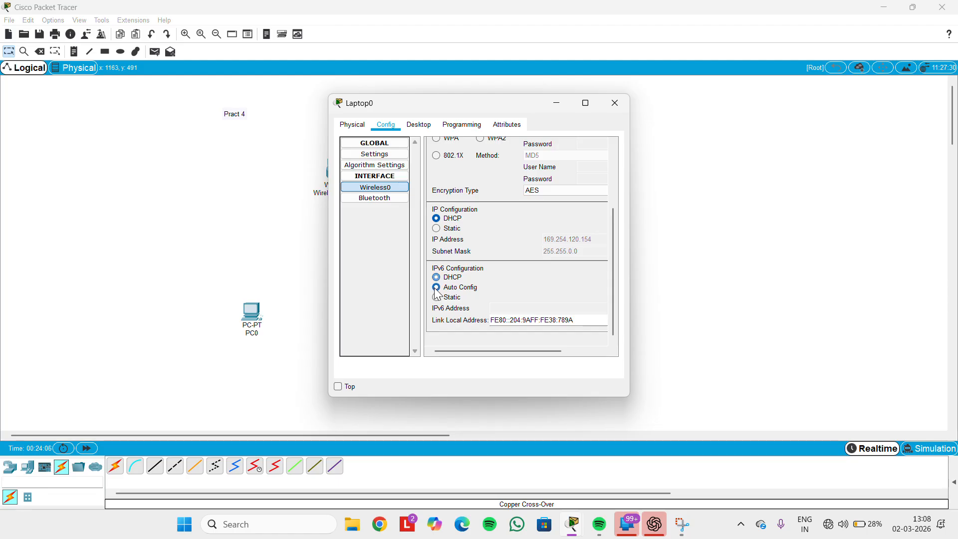
pyautogui.scroll(4, 436, 277)
pyautogui.hscroll(3, 558, 164)
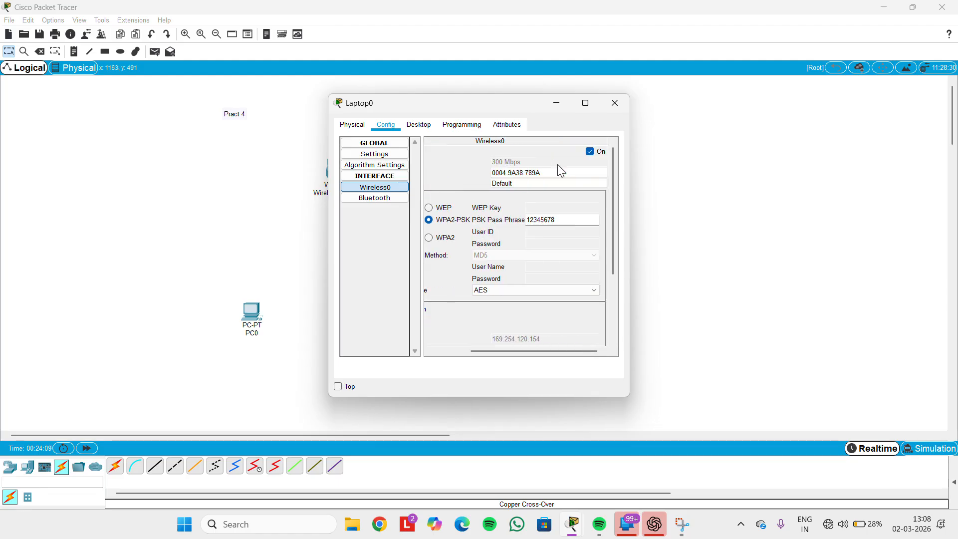
pyautogui.click(616, 103)
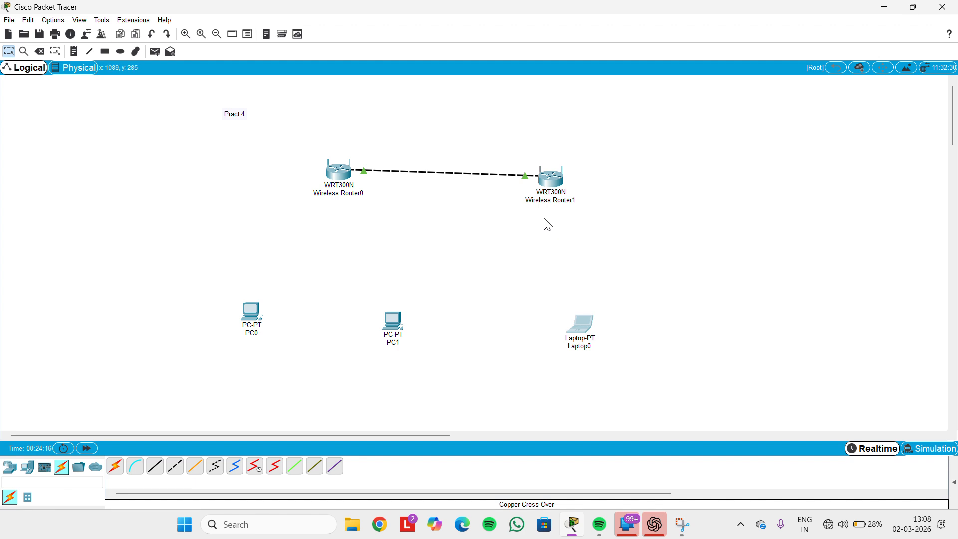
# Set Wireless Router0's wireless security to WPA2-PSK with a pass phrase
pyautogui.click(334, 172)
pyautogui.click(278, 126)
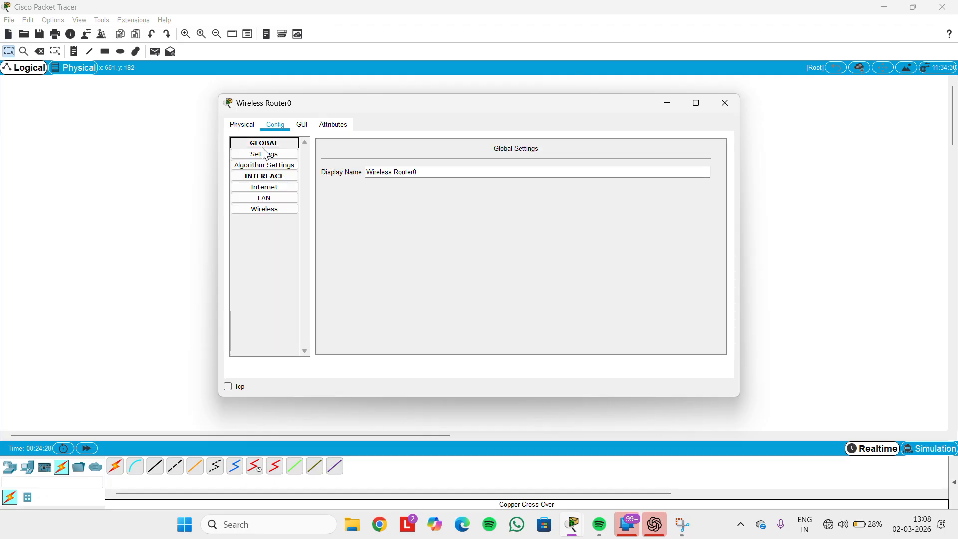
pyautogui.click(257, 210)
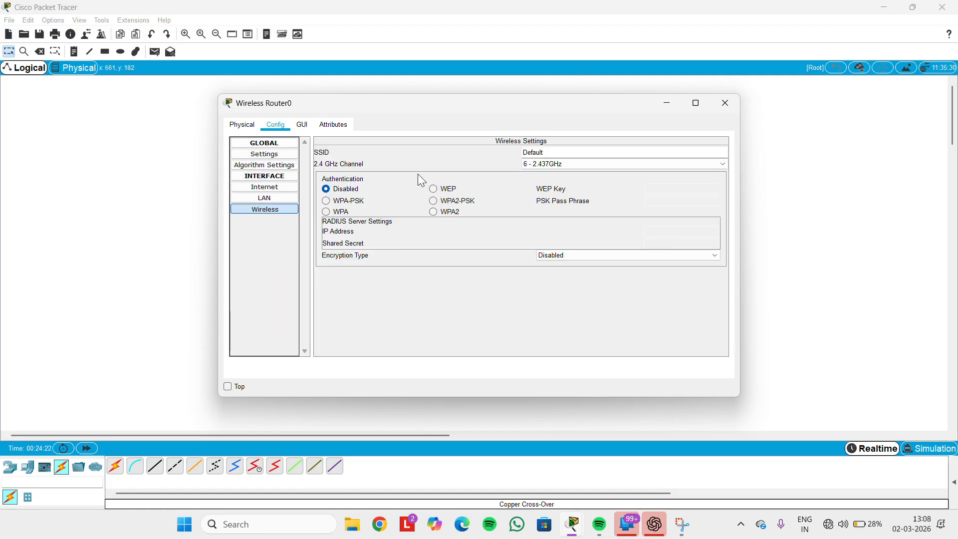
pyautogui.click(409, 25)
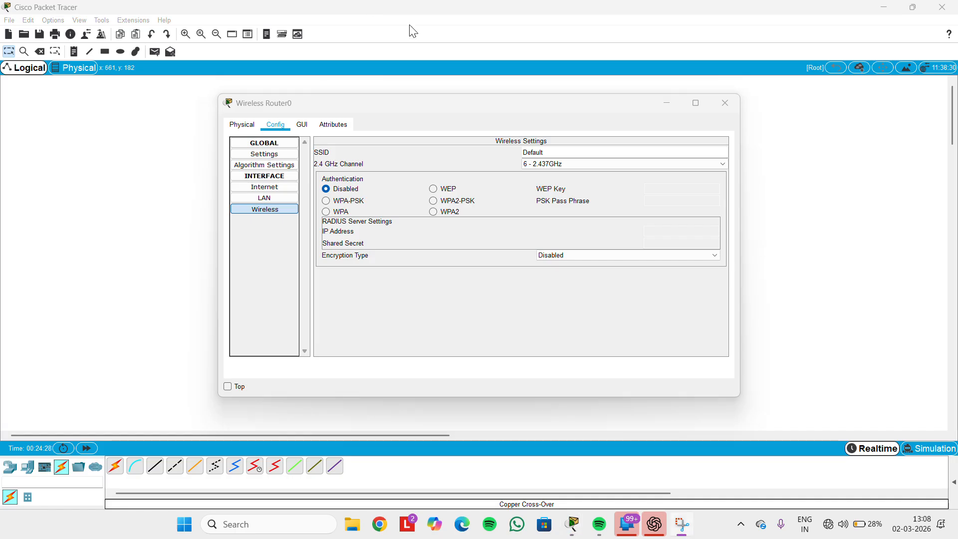
pyautogui.click(433, 199)
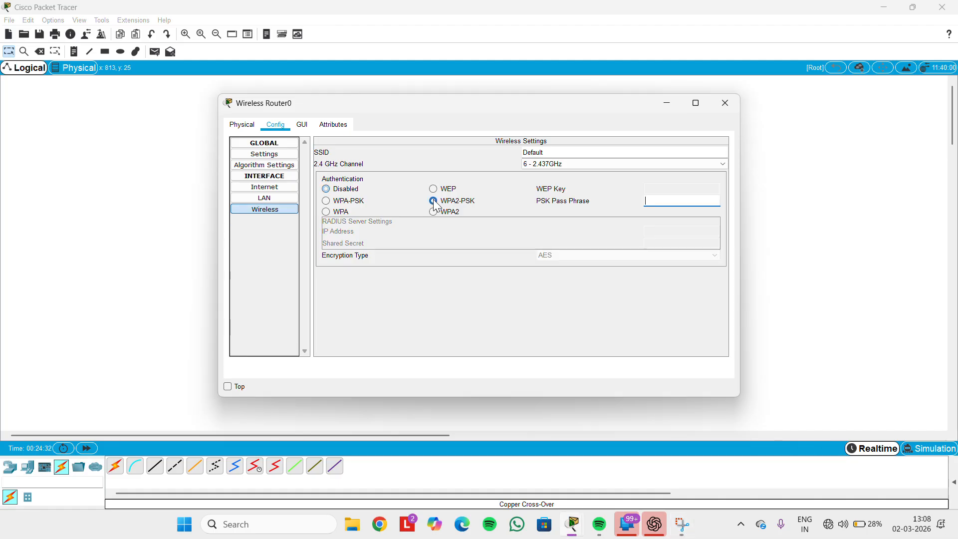
pyautogui.click(676, 199)
pyautogui.write('12345678')
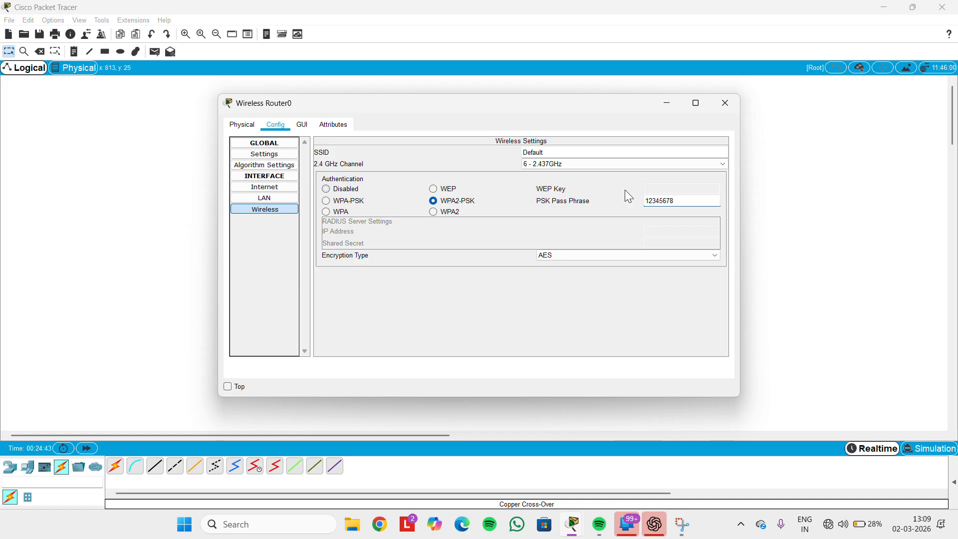
# Rename Wireless Router0's SSID to r0 and close its settings
pyautogui.click(690, 149)
pyautogui.press('BackSpace')
pyautogui.press('BackSpace')
pyautogui.press('BackSpace')
pyautogui.press('BackSpace')
pyautogui.press('BackSpace')
pyautogui.press('BackSpace')
pyautogui.press('BackSpace')
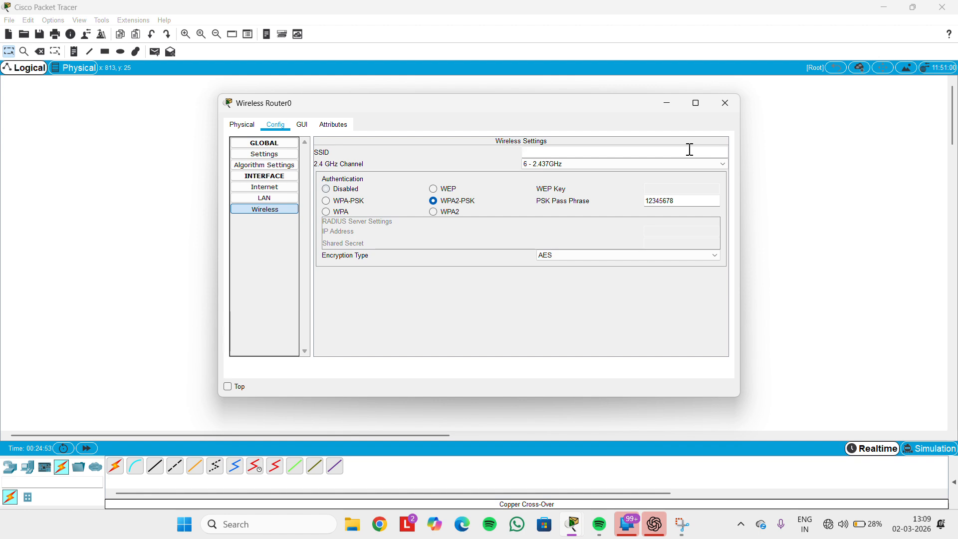
pyautogui.write('r1')
pyautogui.click(715, 152)
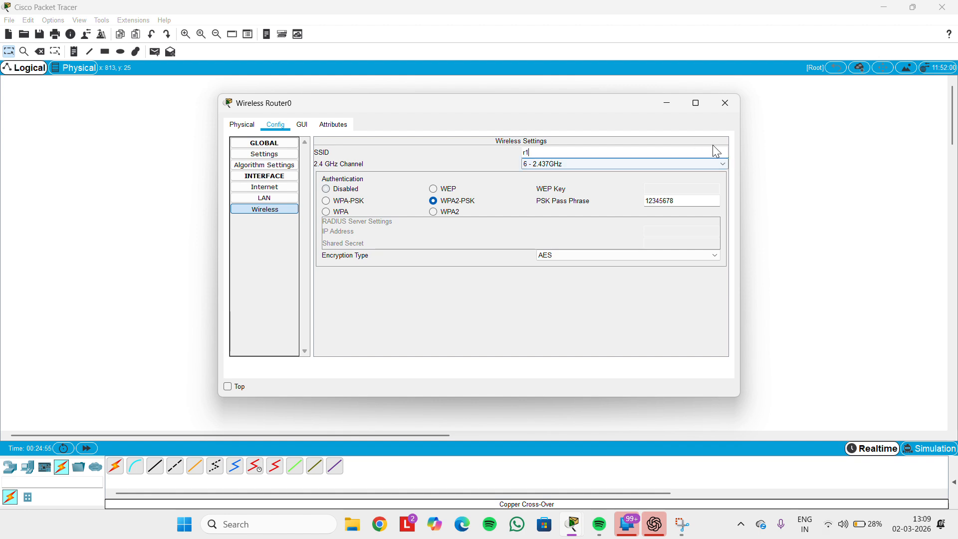
pyautogui.press('BackSpace')
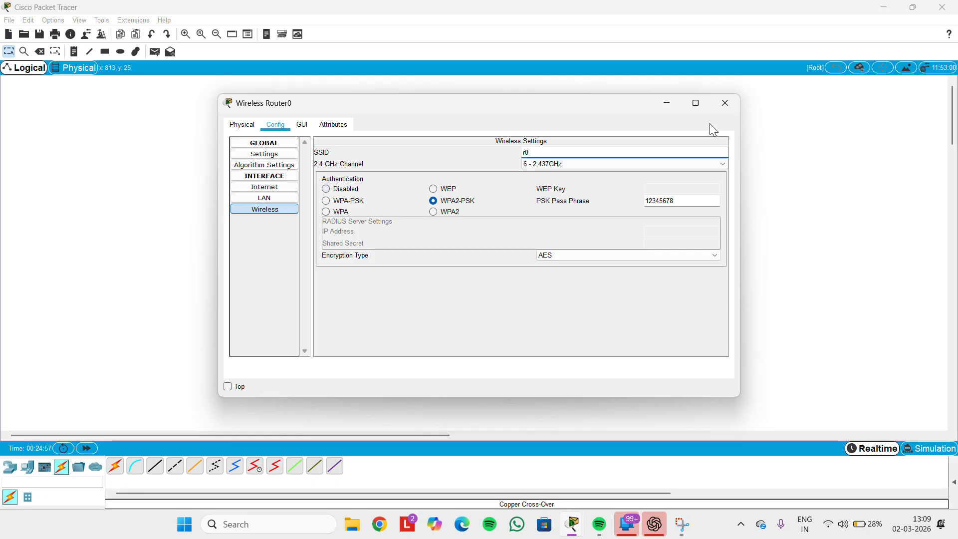
pyautogui.click(723, 106)
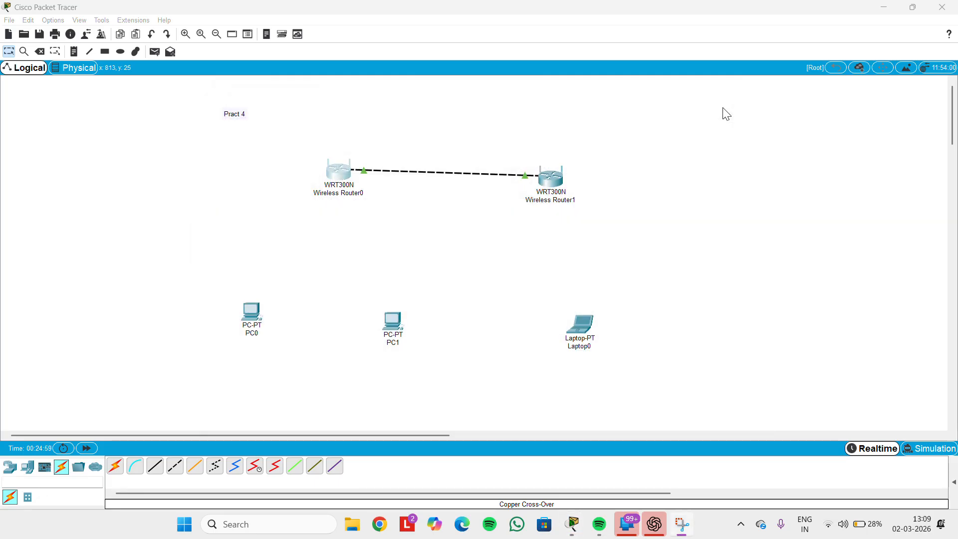
# Set Wireless Router1's wireless security to WPA2-PSK with its own pass phrase
pyautogui.click(544, 184)
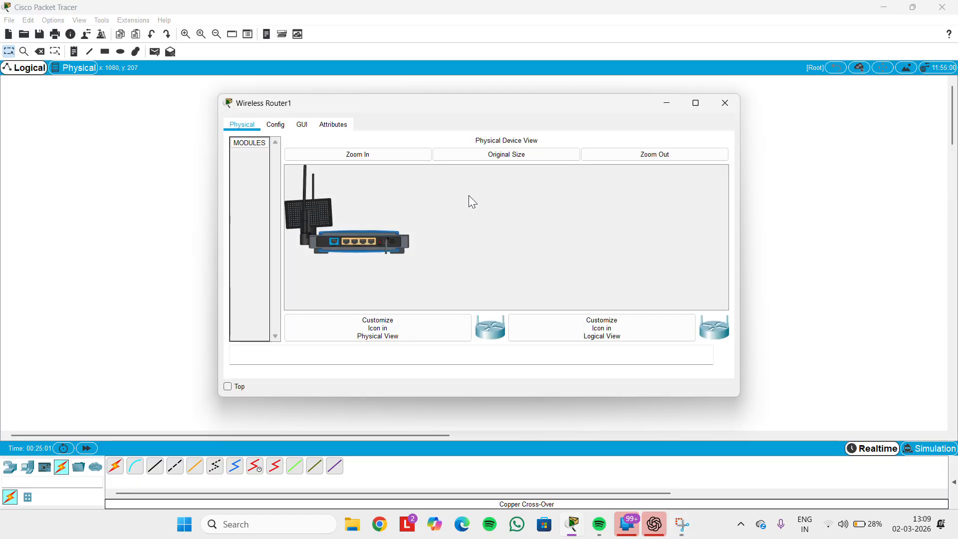
pyautogui.click(278, 125)
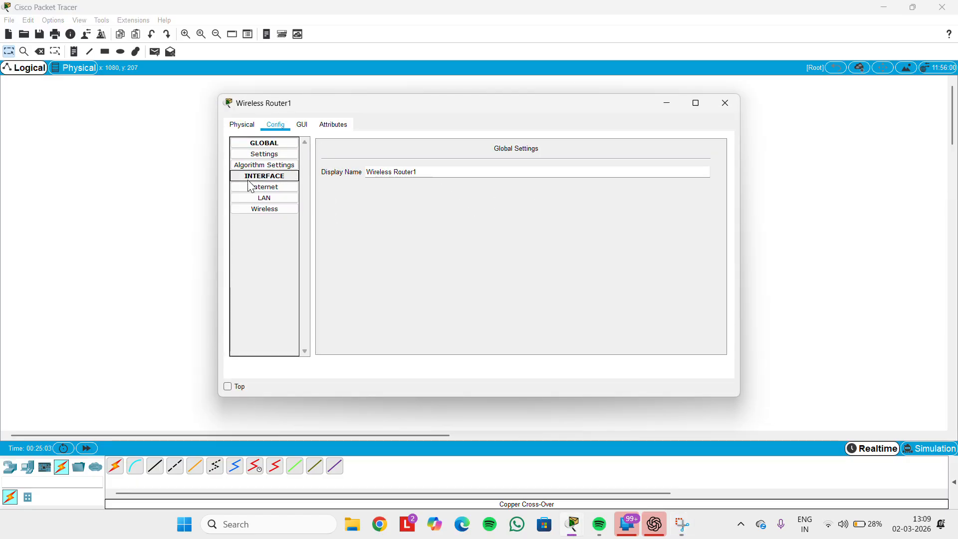
pyautogui.click(265, 209)
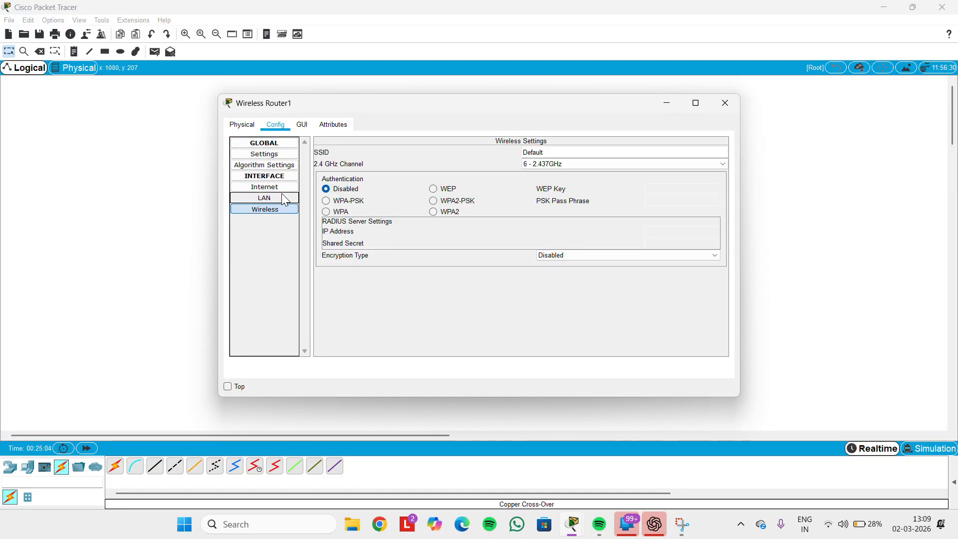
pyautogui.click(442, 200)
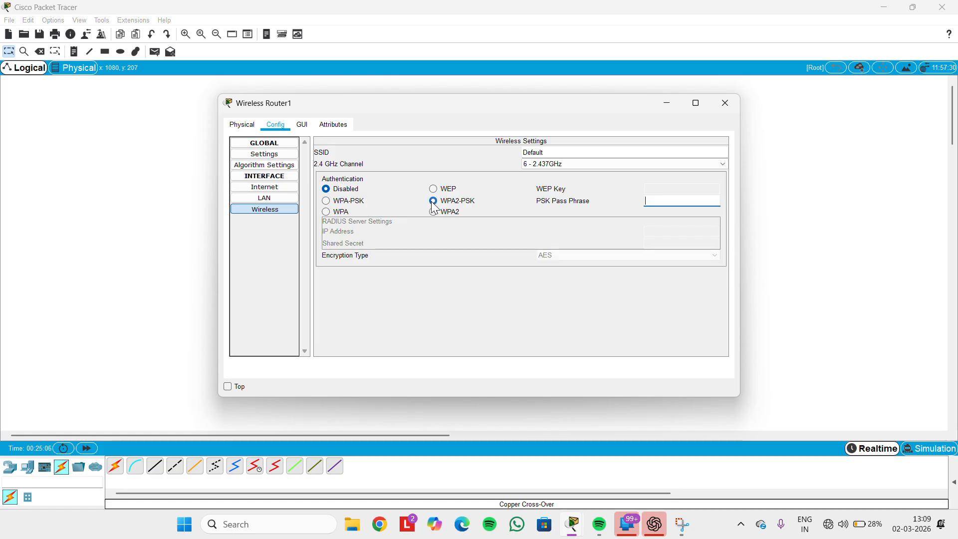
pyautogui.click(657, 200)
pyautogui.write('87654321')
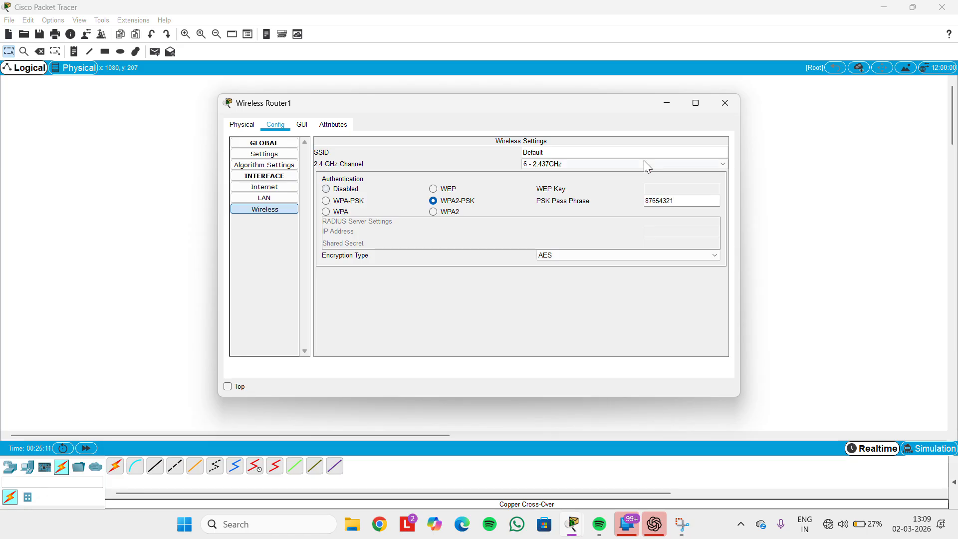
# Change Wireless Router1's SSID to r1 and close its settings
pyautogui.click(620, 153)
pyautogui.press('BackSpace')
pyautogui.press('BackSpace')
pyautogui.press('BackSpace')
pyautogui.press('BackSpace')
pyautogui.press('BackSpace')
pyautogui.press('BackSpace')
pyautogui.press('BackSpace')
pyautogui.click(720, 103)
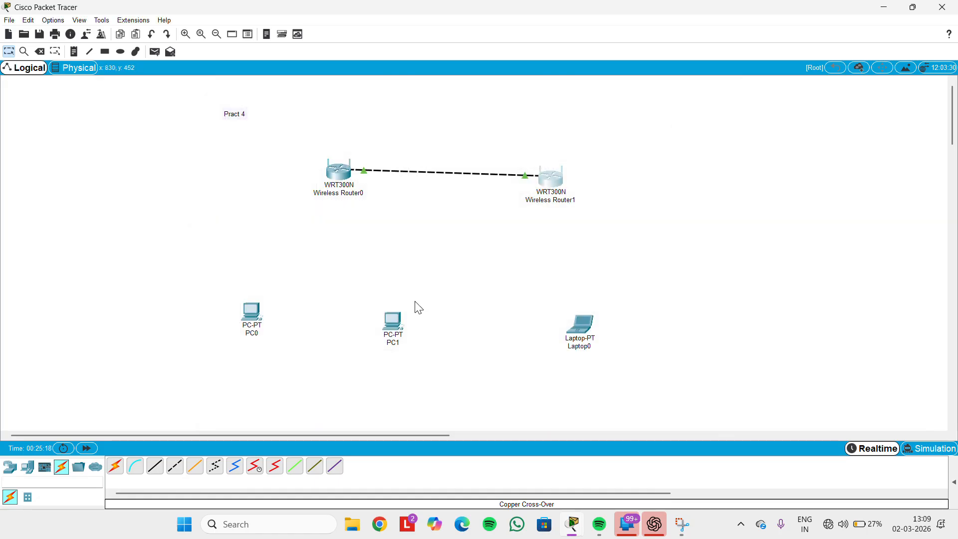
# Bring up PC0's PC Wireless network list and refresh until r0 and r1 appear
pyautogui.click(254, 309)
pyautogui.click(419, 125)
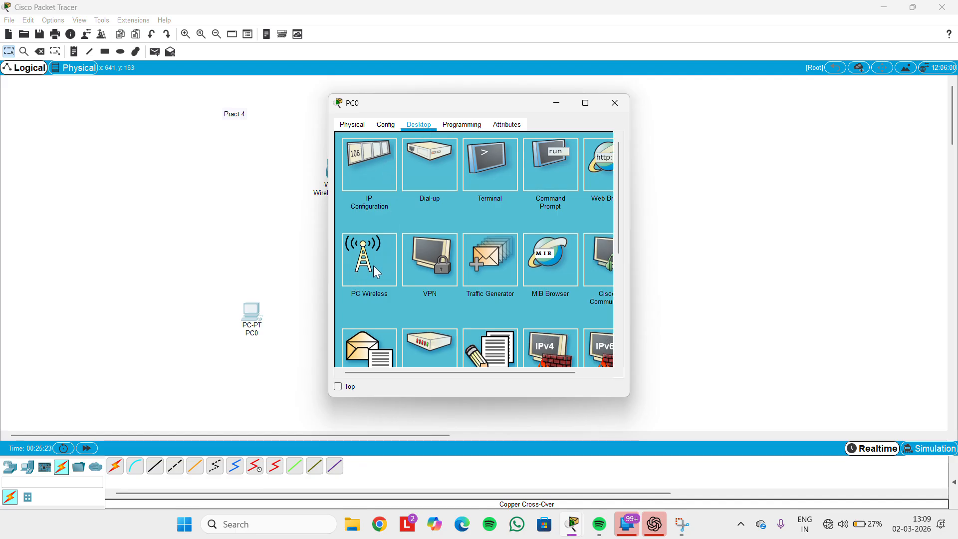
pyautogui.click(380, 265)
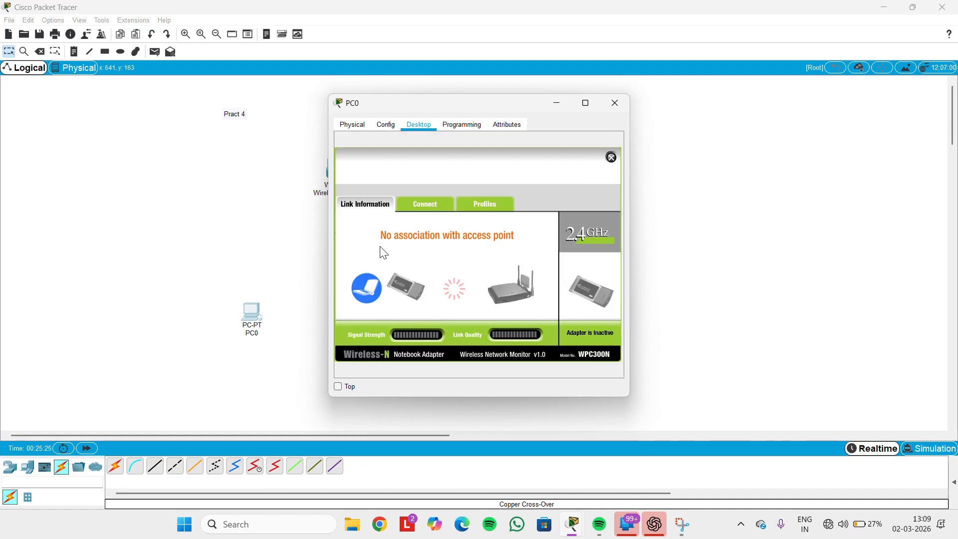
pyautogui.click(426, 205)
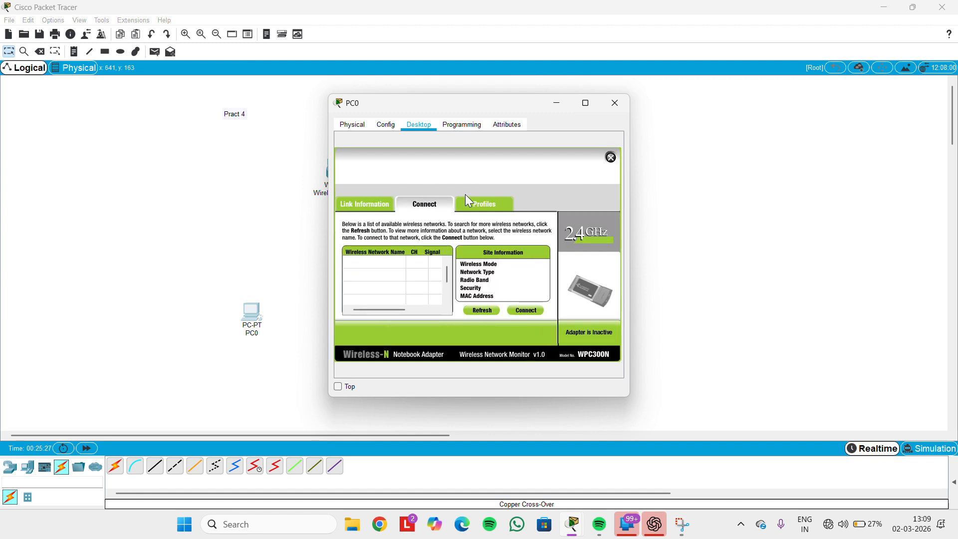
pyautogui.click(480, 310)
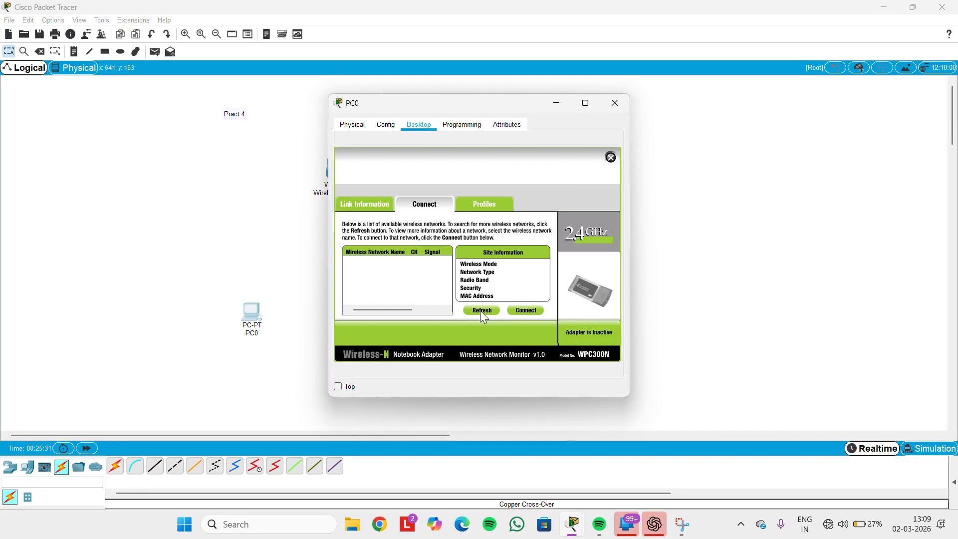
pyautogui.click(480, 310)
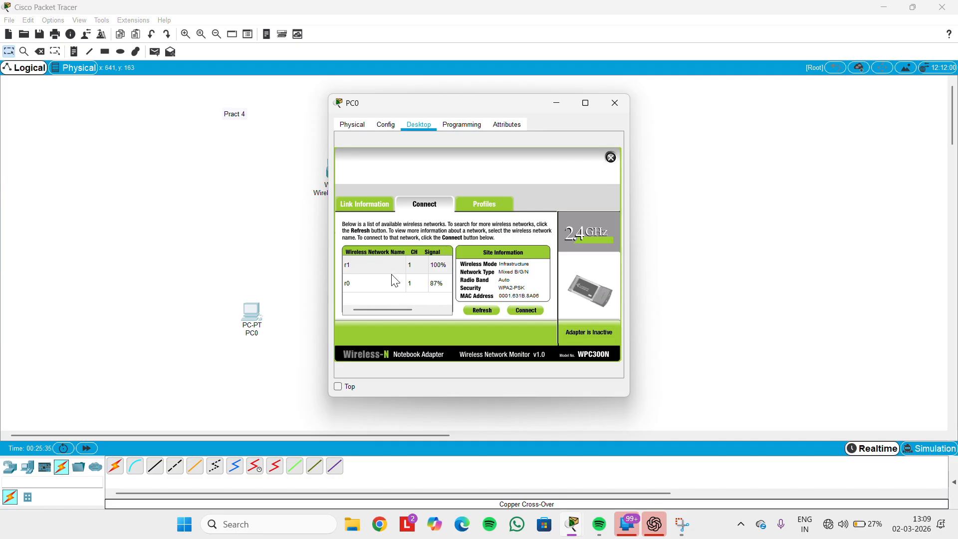
# Join PC0 to network r0 using its WPA2 pre-shared key, then close PC0's window
pyautogui.click(362, 283)
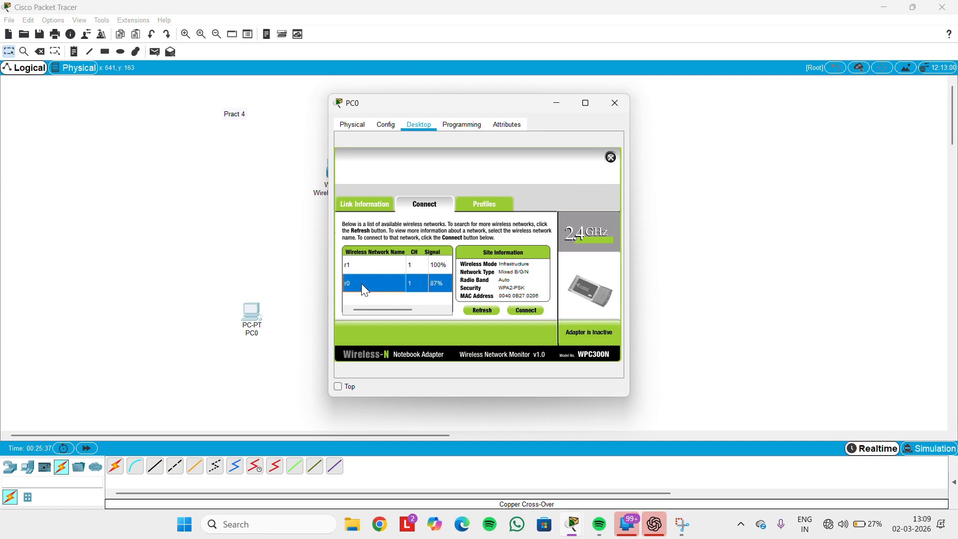
pyautogui.click(524, 310)
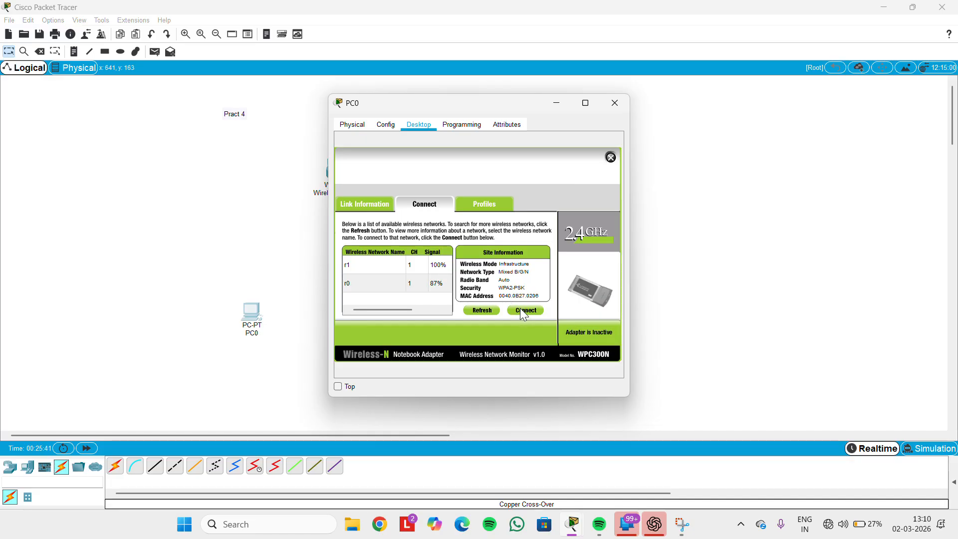
pyautogui.click(522, 309)
pyautogui.click(430, 265)
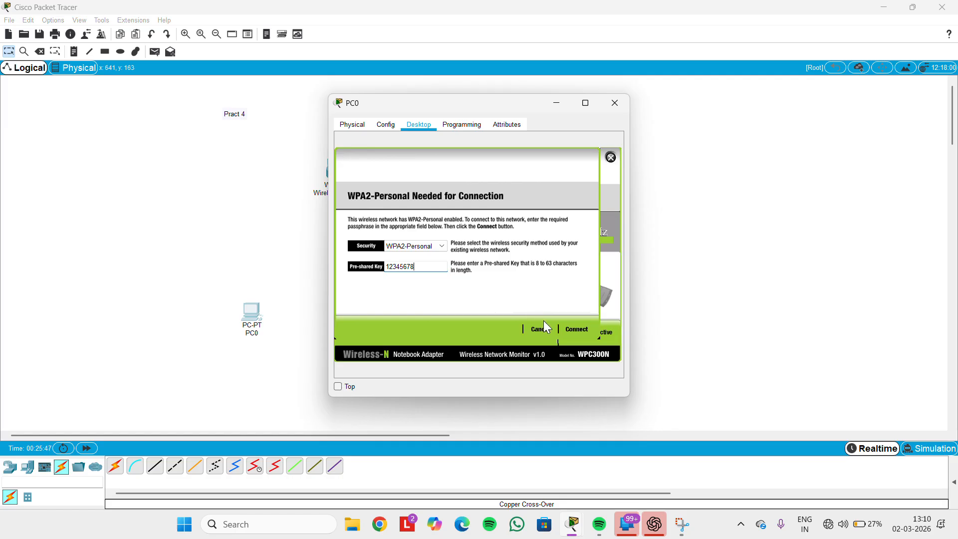
pyautogui.click(576, 331)
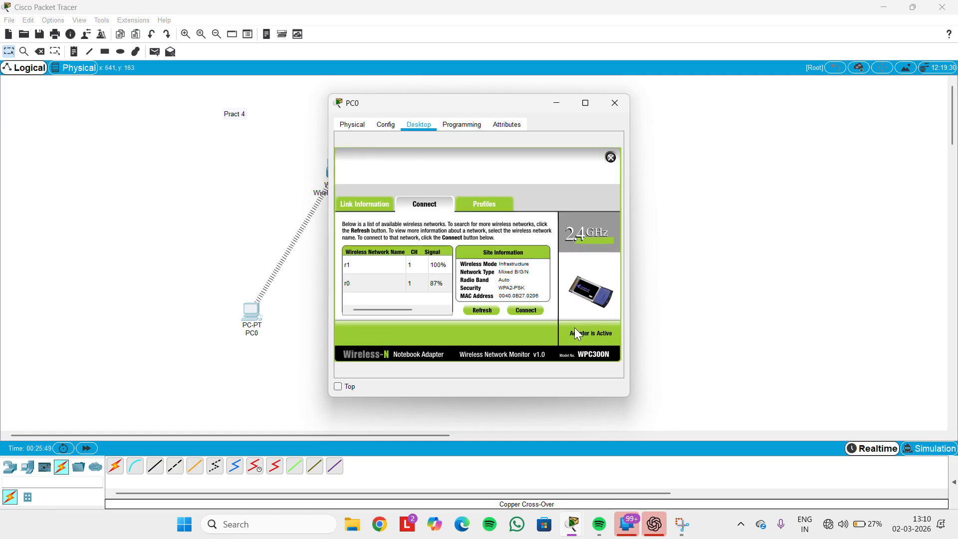
pyautogui.click(614, 103)
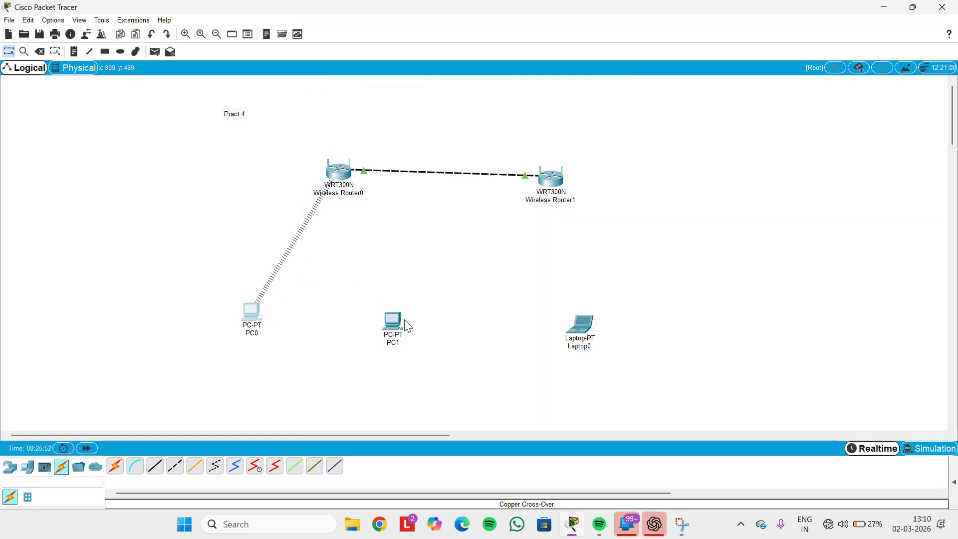
# Bring up PC1's PC Wireless network list and refresh until r1 and r0 appear
pyautogui.click(393, 330)
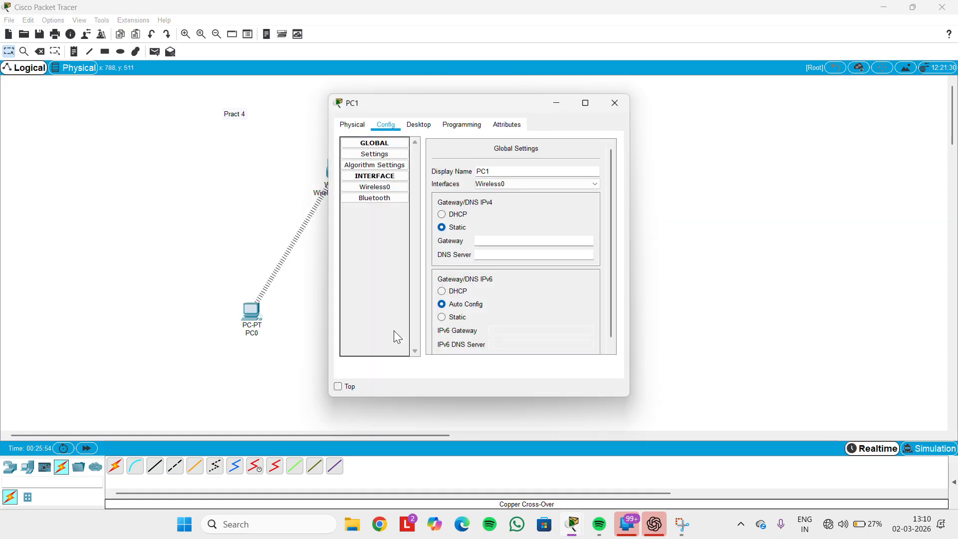
pyautogui.click(420, 125)
pyautogui.click(372, 271)
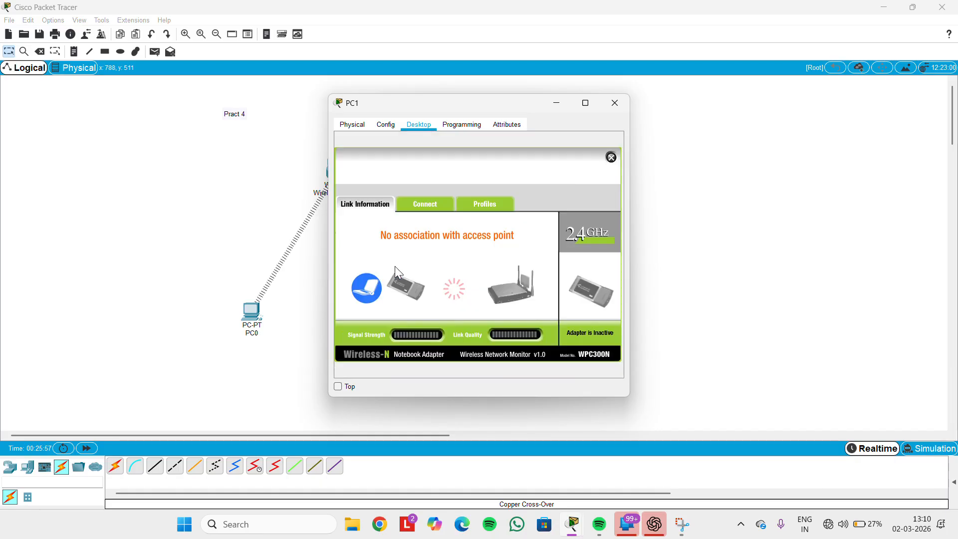
pyautogui.click(434, 204)
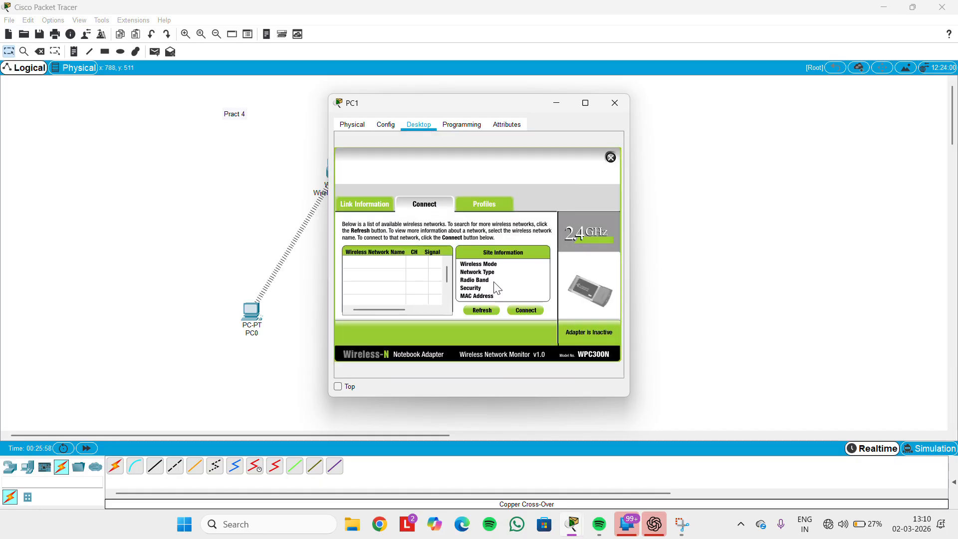
pyautogui.click(481, 310)
pyautogui.click(471, 309)
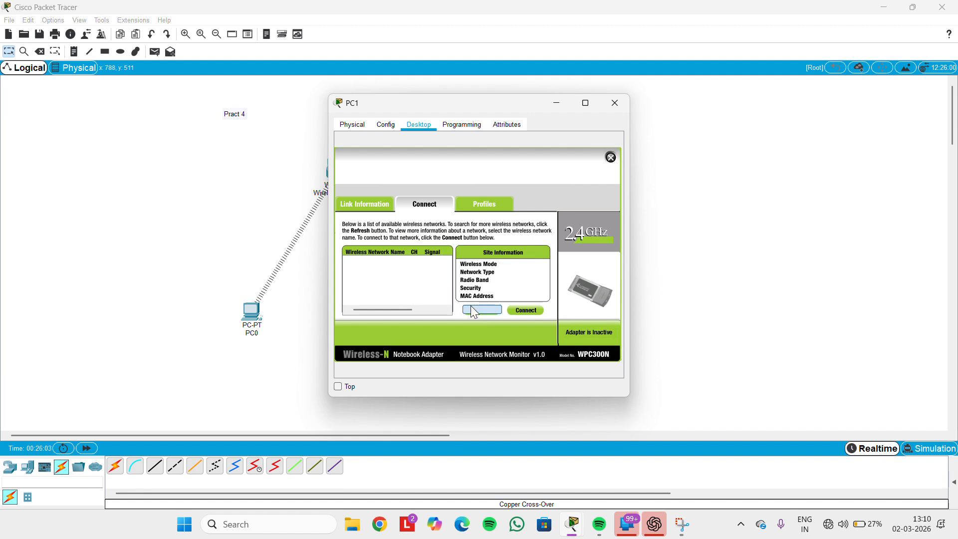
pyautogui.click(478, 306)
pyautogui.click(481, 311)
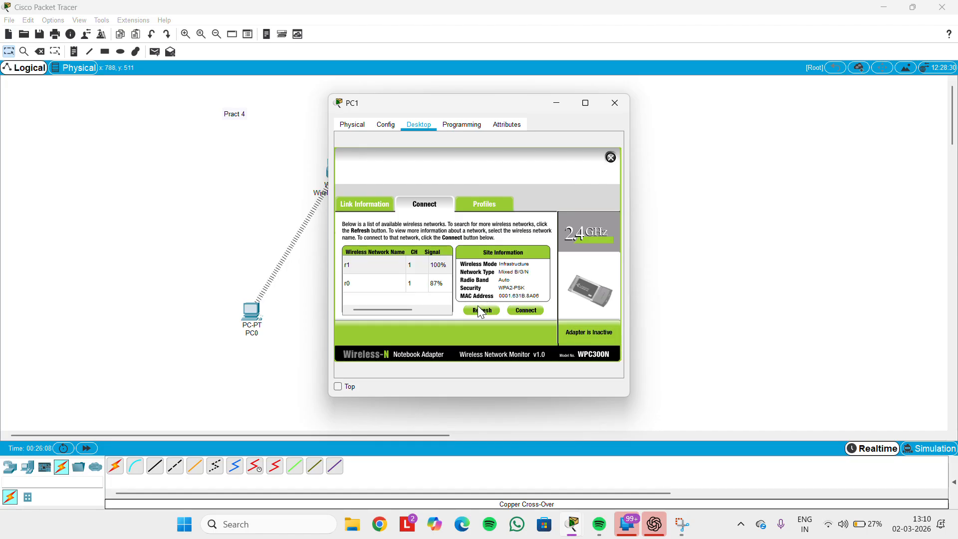
# Join PC1 to network r1 with its WPA2 pre-shared key, then close PC1's window
pyautogui.click(371, 264)
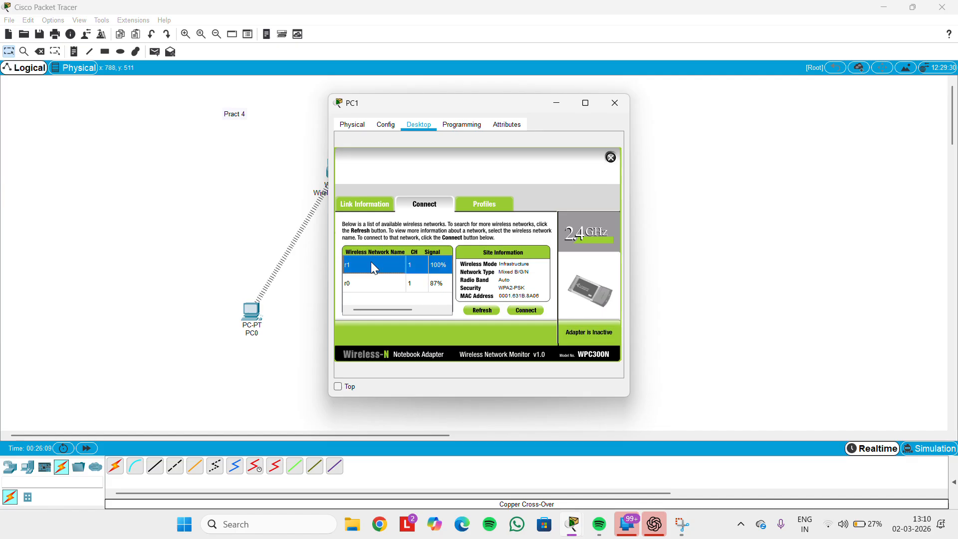
pyautogui.click(528, 313)
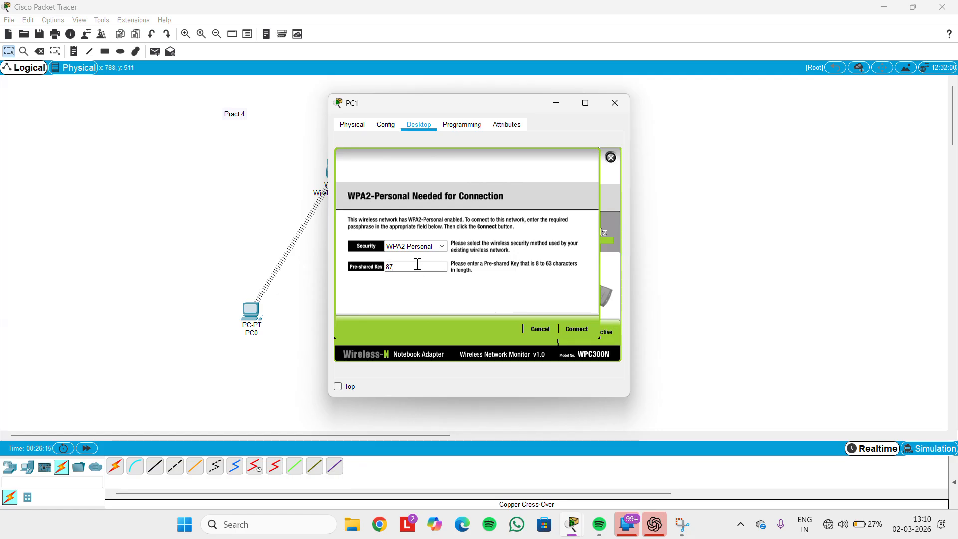
pyautogui.write('87654321')
pyautogui.click(578, 331)
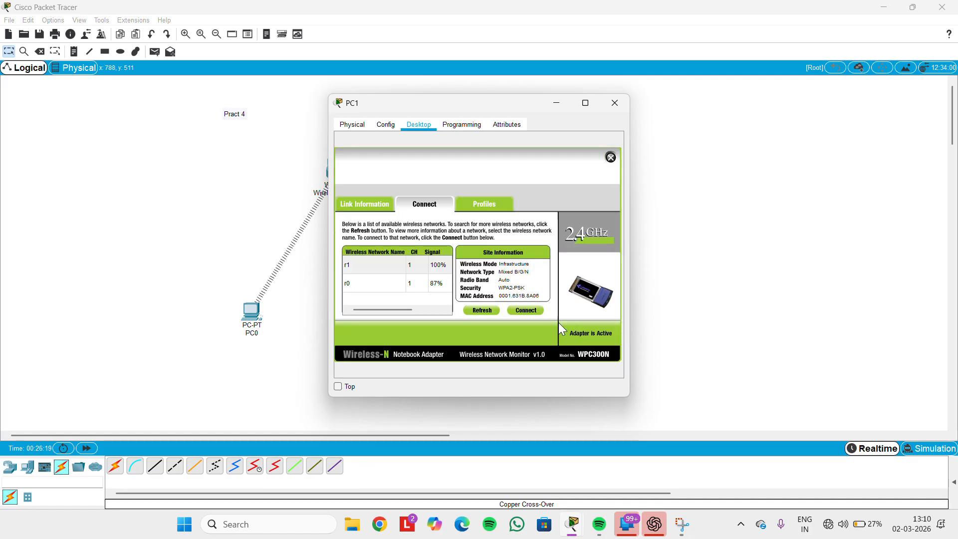
pyautogui.moveTo(525, 106); pyautogui.dragTo(702, 147)
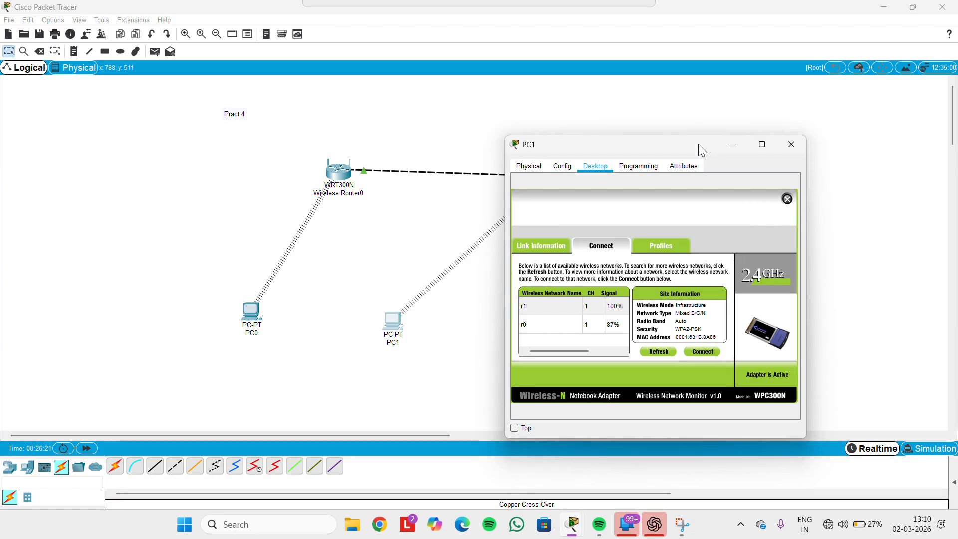
pyautogui.click(791, 144)
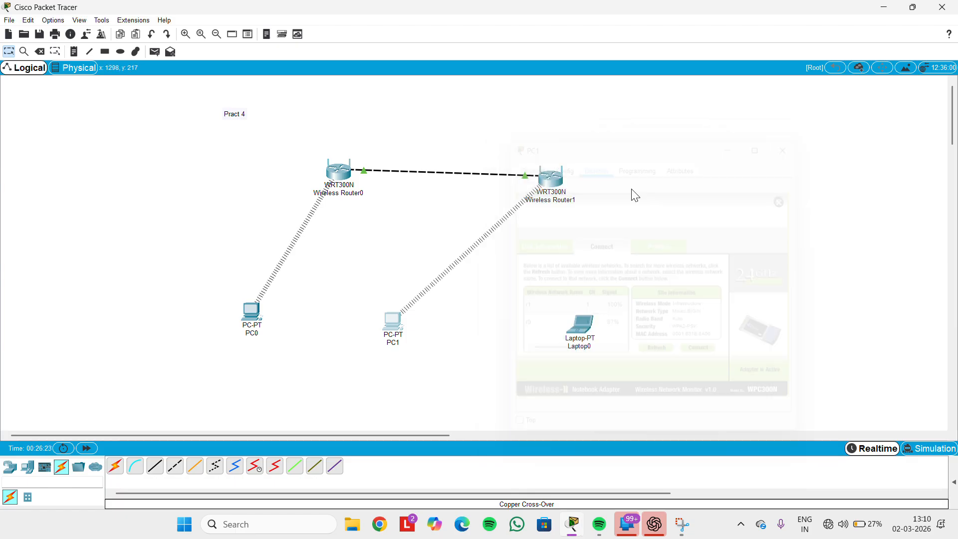
# Bring up Laptop0's PC Wireless network list and refresh the available networks
pyautogui.click(579, 325)
pyautogui.click(416, 124)
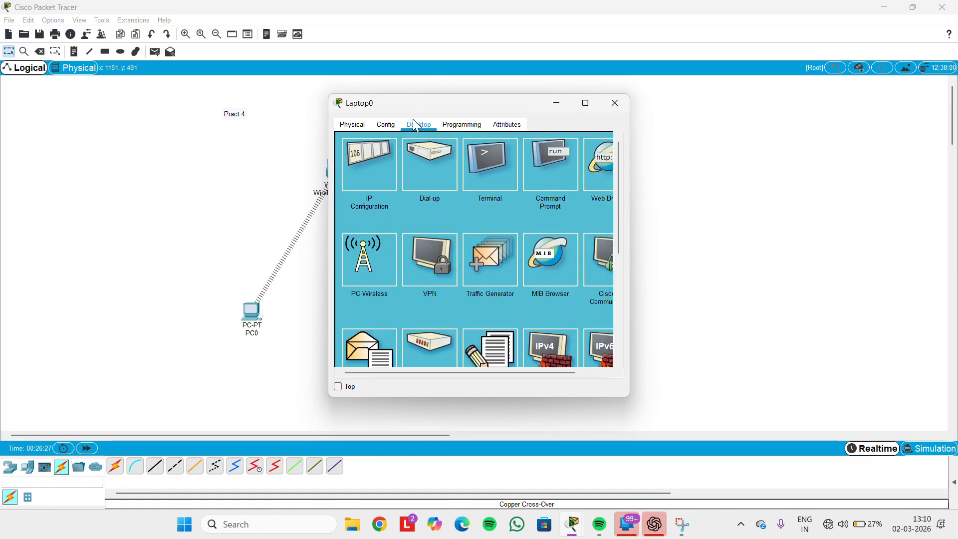
pyautogui.click(358, 272)
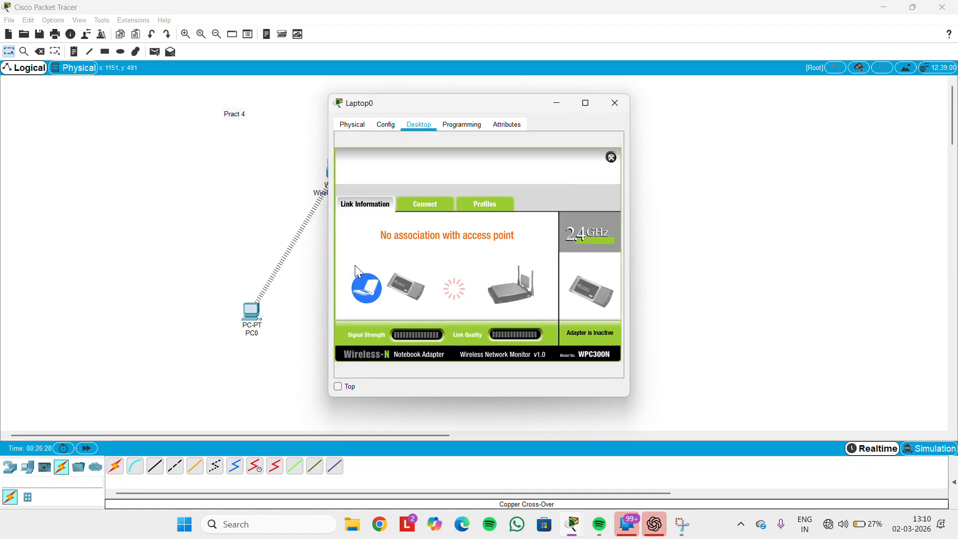
pyautogui.click(436, 204)
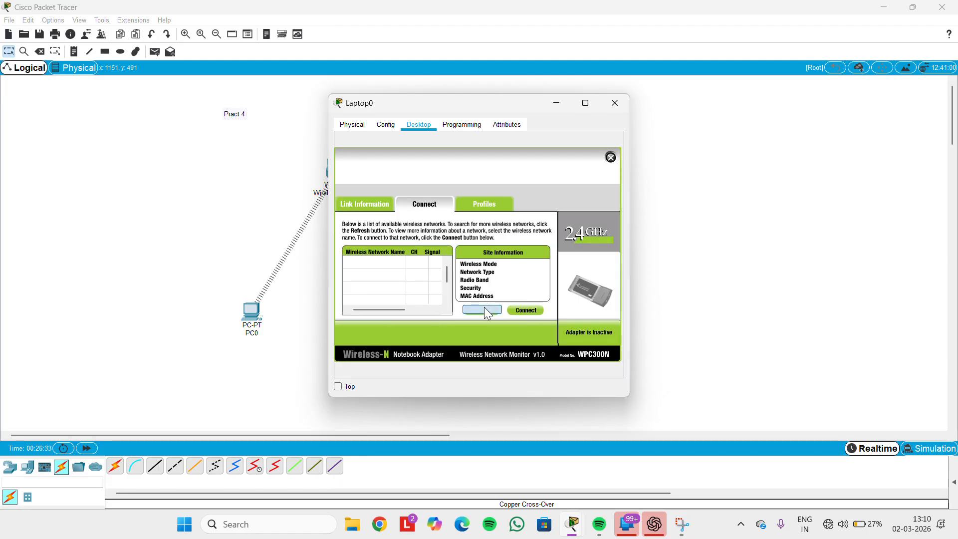
pyautogui.click(486, 311)
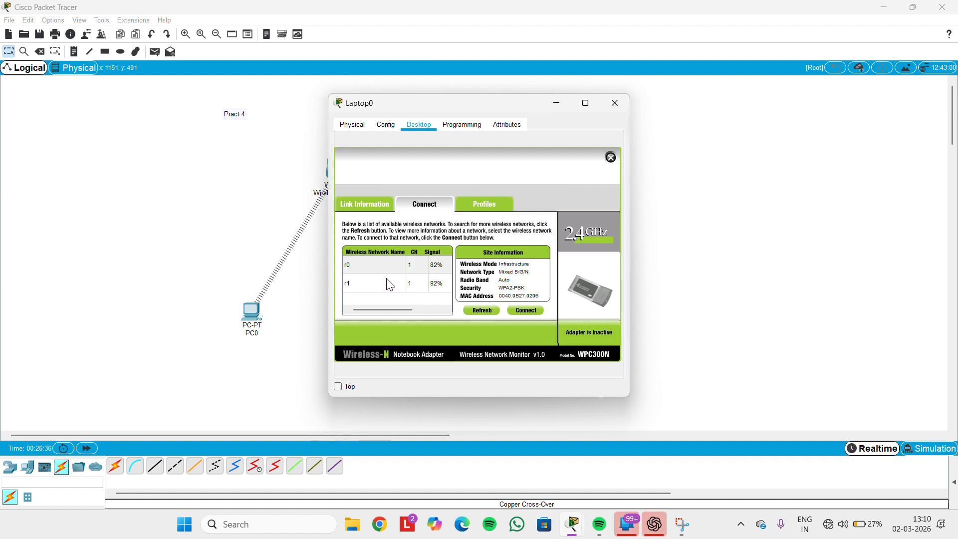
# Join Laptop0 to network r0 with its WPA2 pre-shared key, then close its window
pyautogui.click(379, 272)
pyautogui.click(519, 309)
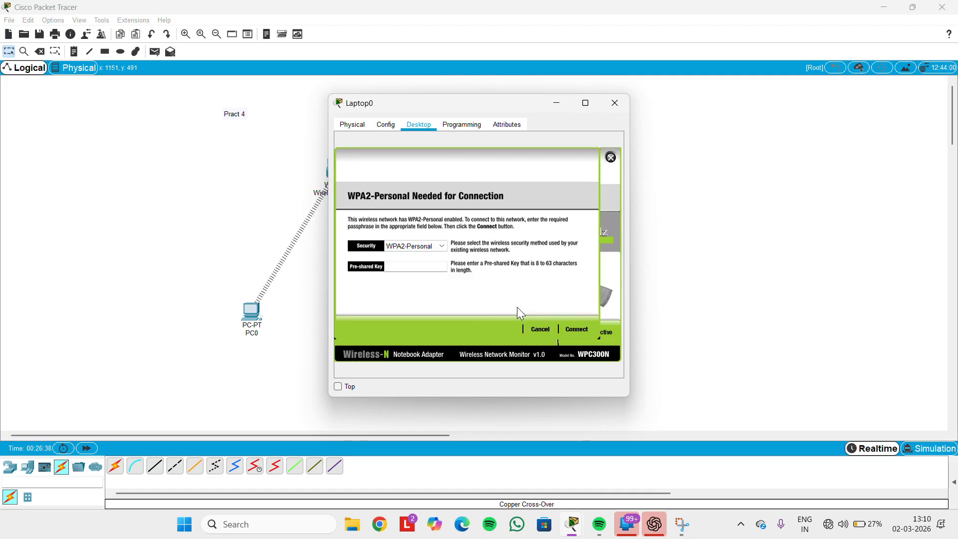
pyautogui.click(421, 265)
pyautogui.write('12345678')
pyautogui.click(575, 330)
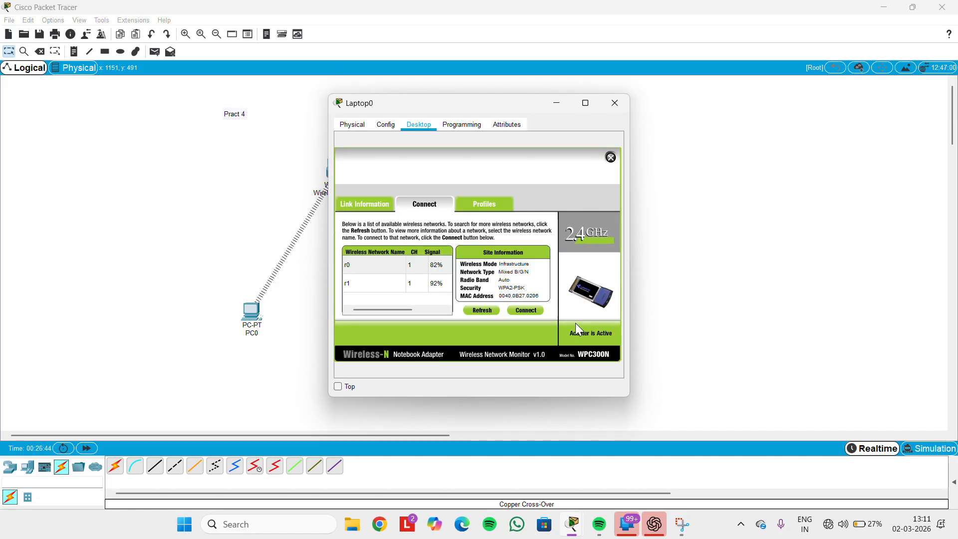
pyautogui.click(613, 101)
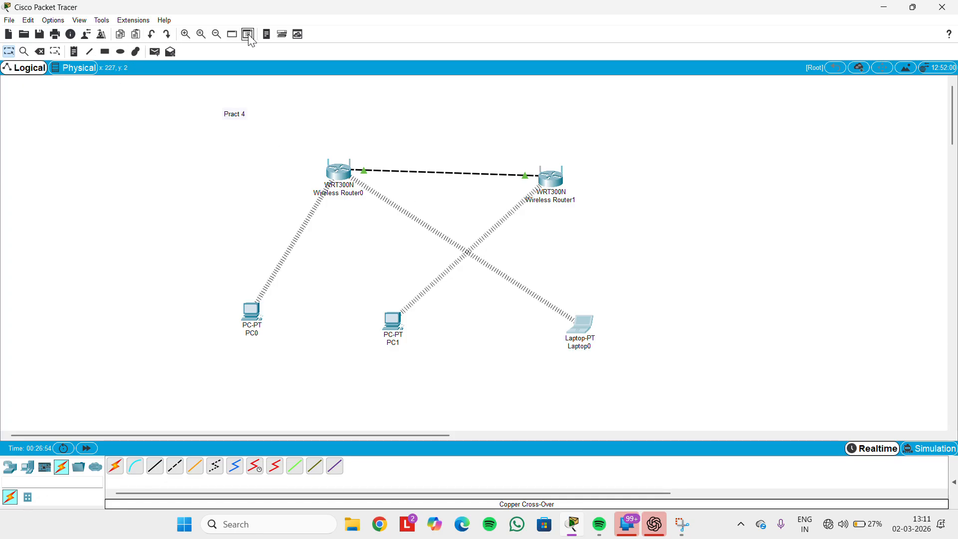
# Send a simple PDU ping from PC0 to PC1 and view its Successful status in the PDU list
pyautogui.click(154, 52)
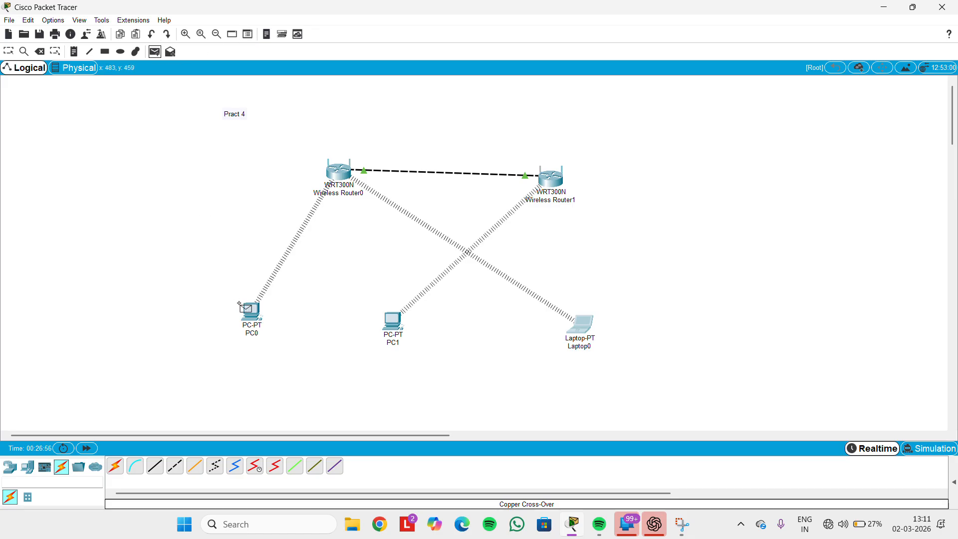
pyautogui.click(251, 312)
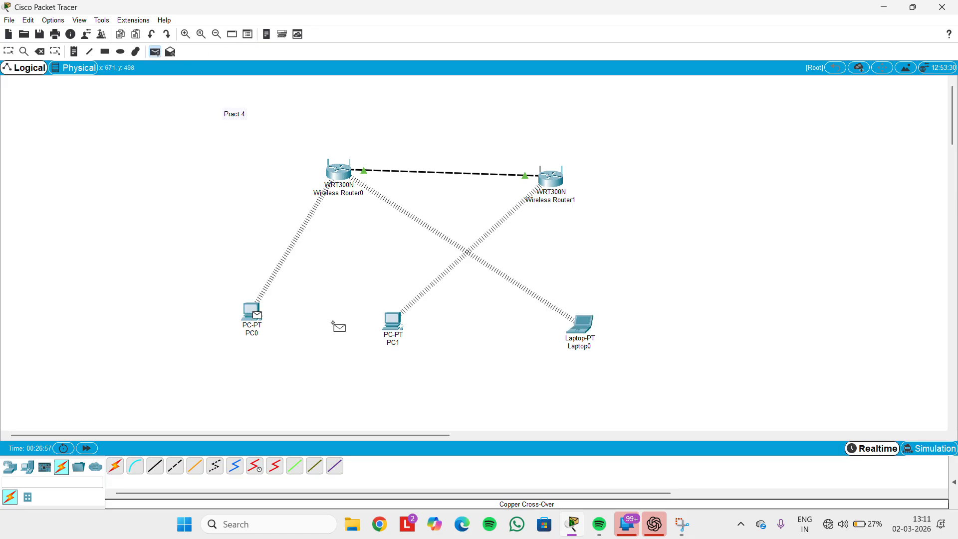
pyautogui.click(397, 324)
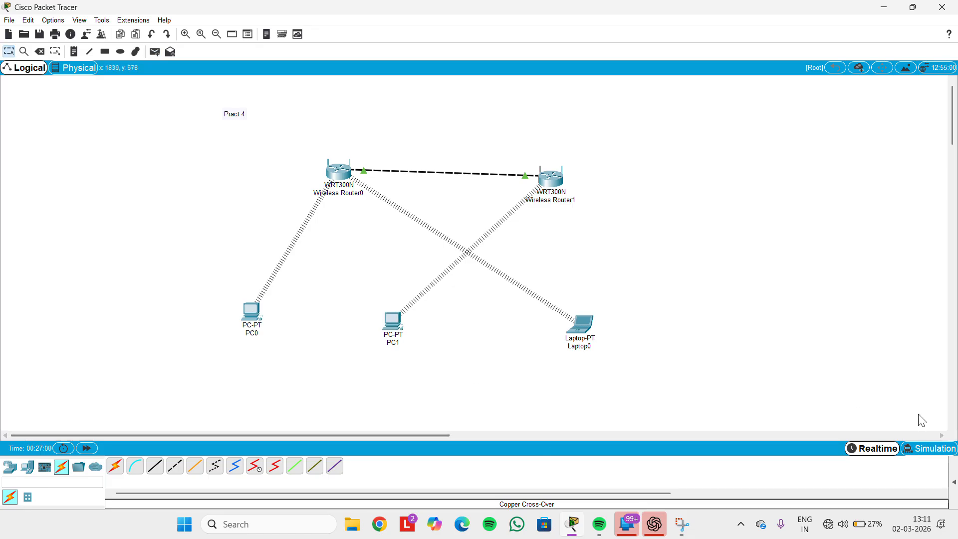
pyautogui.click(953, 481)
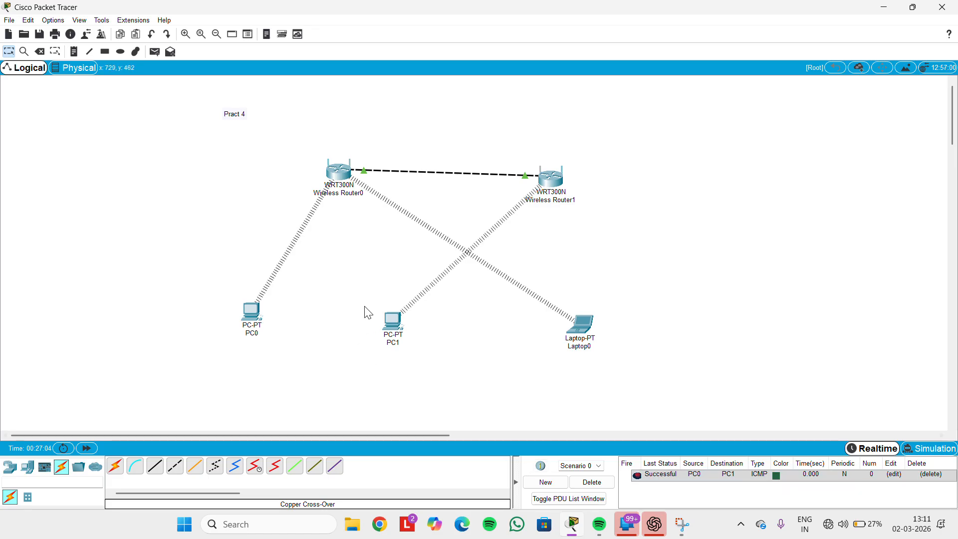
pyautogui.click(152, 52)
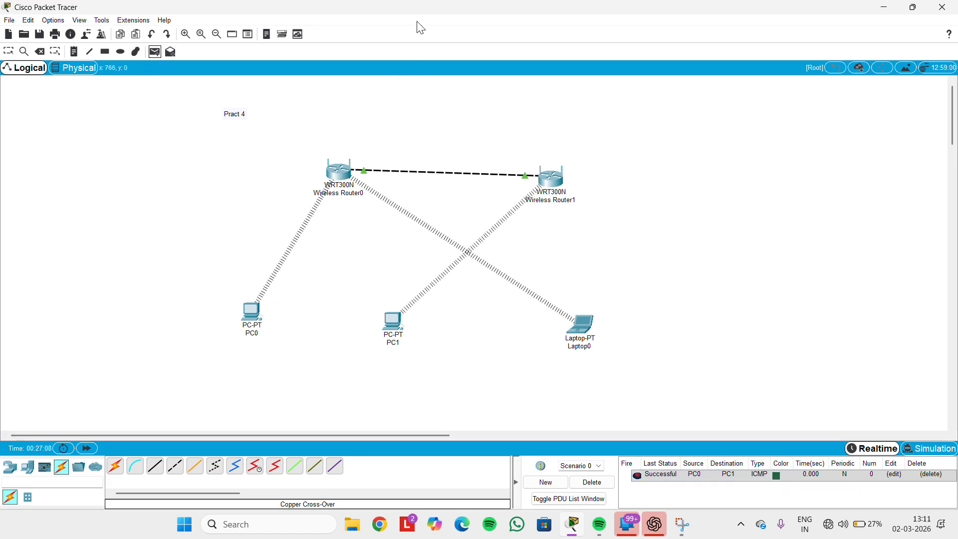